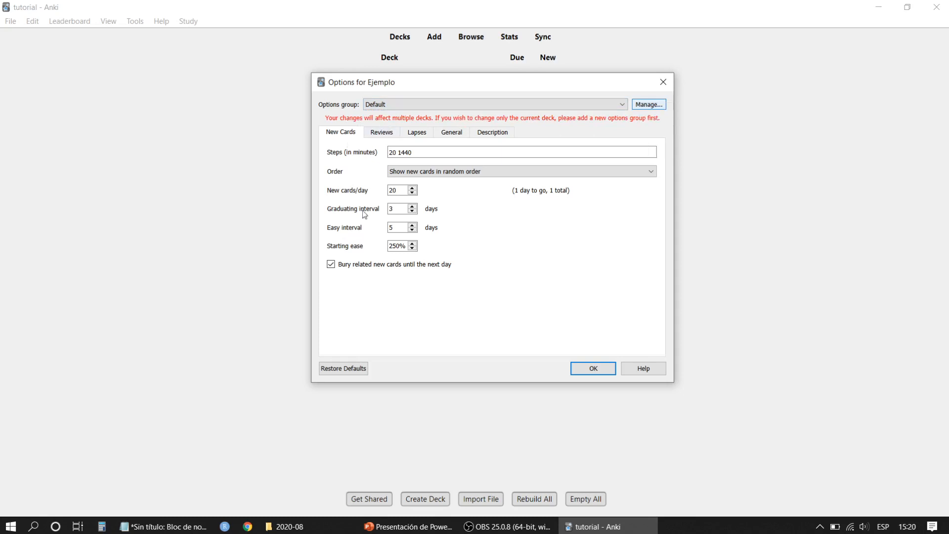
- Restore the options group's default settings, and consult the learning and review cycle diagram in PowerPoint before returning to Anki
left_click(360, 368)
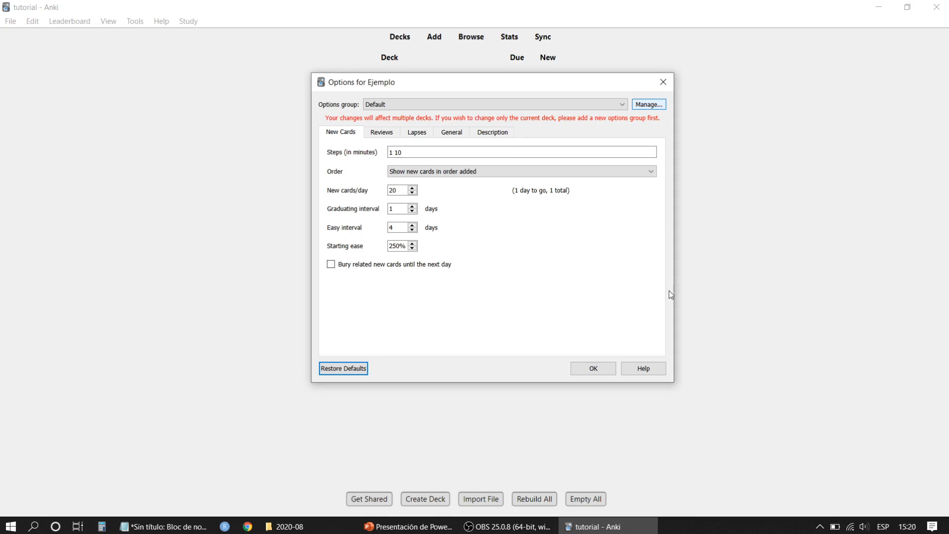
left_click_drag(516, 88, 530, 83)
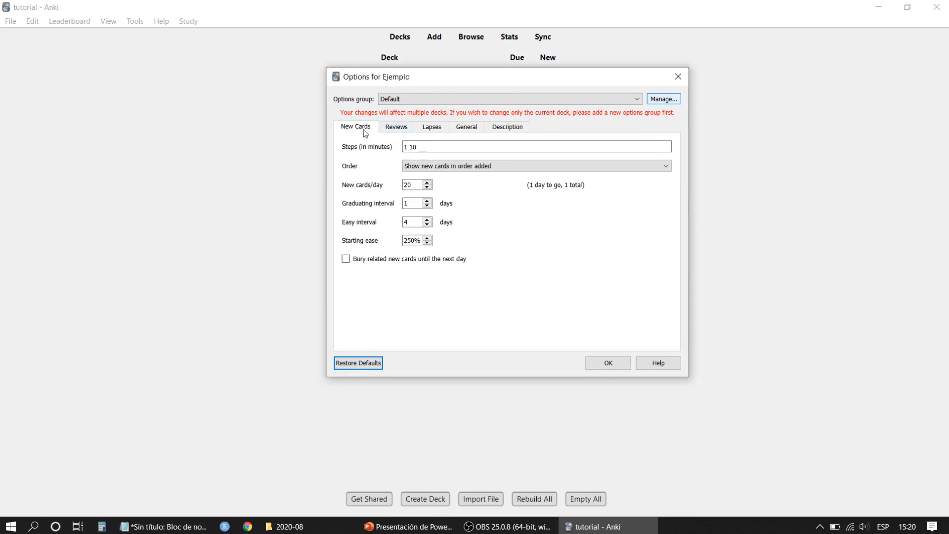
left_click(414, 526)
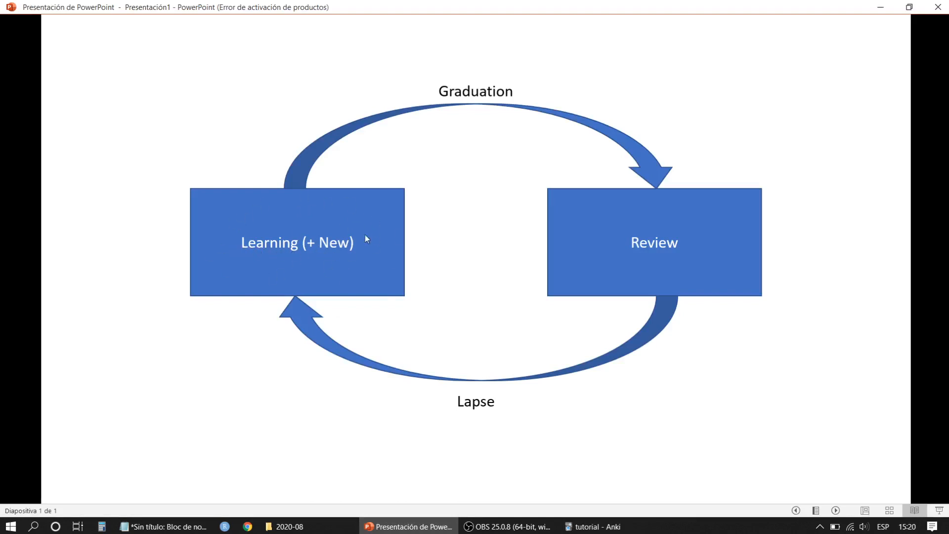
left_click(443, 527)
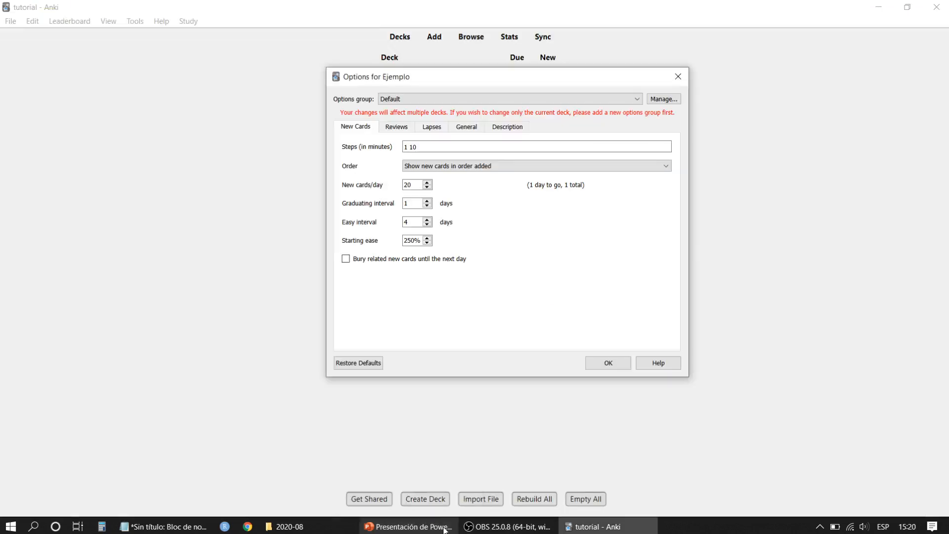
- Add a third learning step of 120 minutes for new cards, making the steps 1 10 120
left_click_drag(419, 149, 390, 144)
left_click(423, 151)
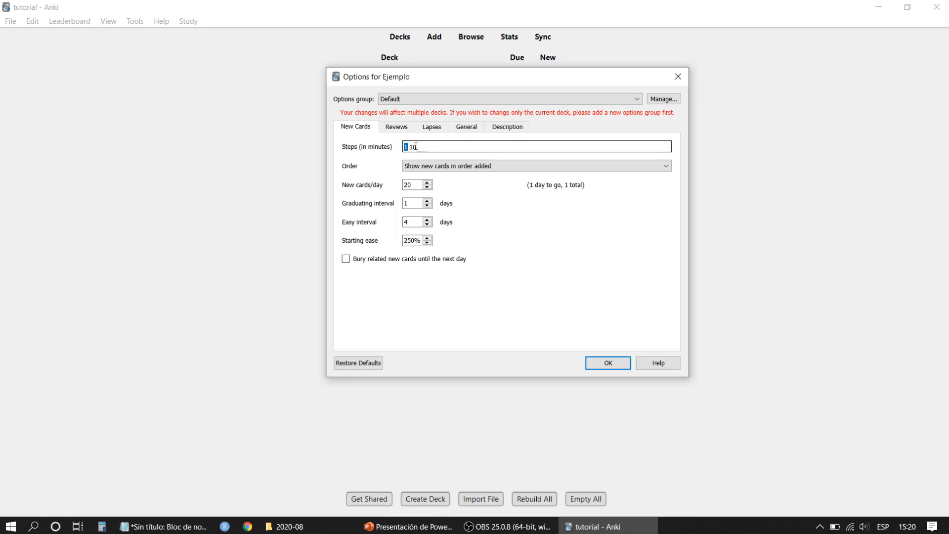
left_click(419, 148)
double_click(424, 147)
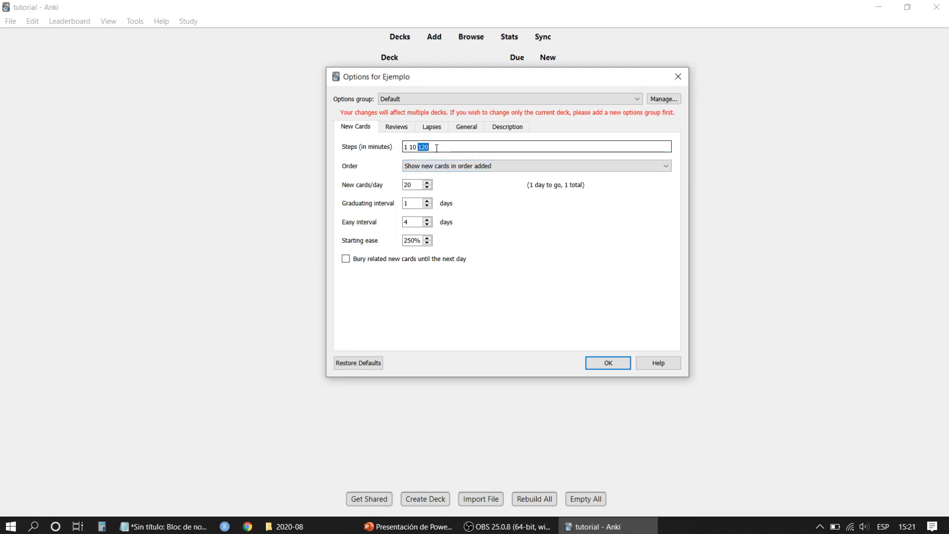
double_click(407, 147)
double_click(422, 147)
left_click(406, 145)
left_click(437, 149)
left_click_drag(433, 146, 420, 147)
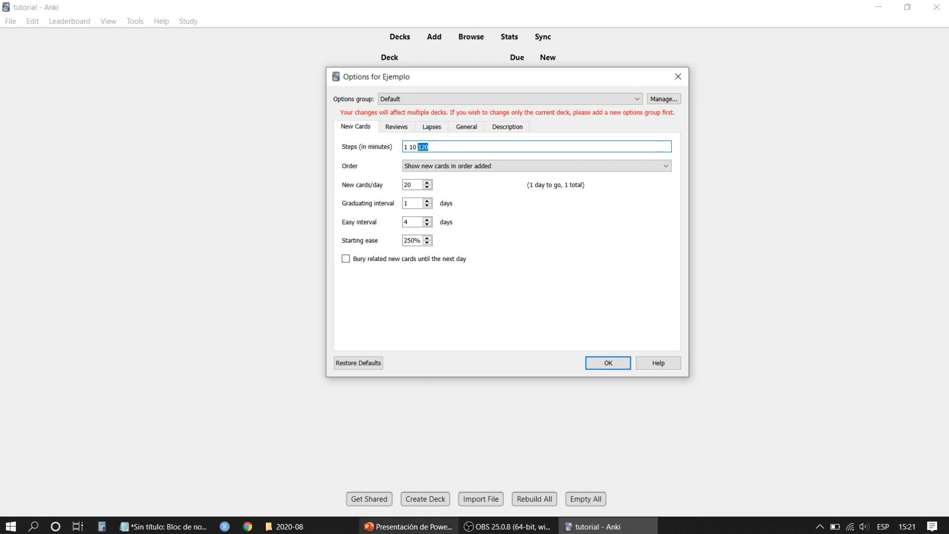
- Consult the graduation arrow in the PowerPoint diagram and examine the matching graduating interval in Anki's new card options
left_click(409, 526)
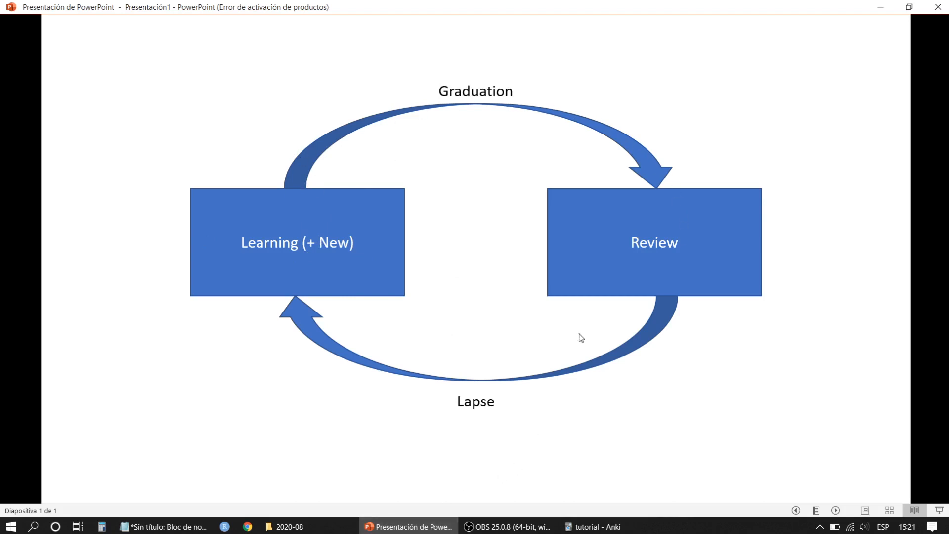
left_click(409, 526)
left_click_drag(415, 203, 389, 204)
left_click(409, 204)
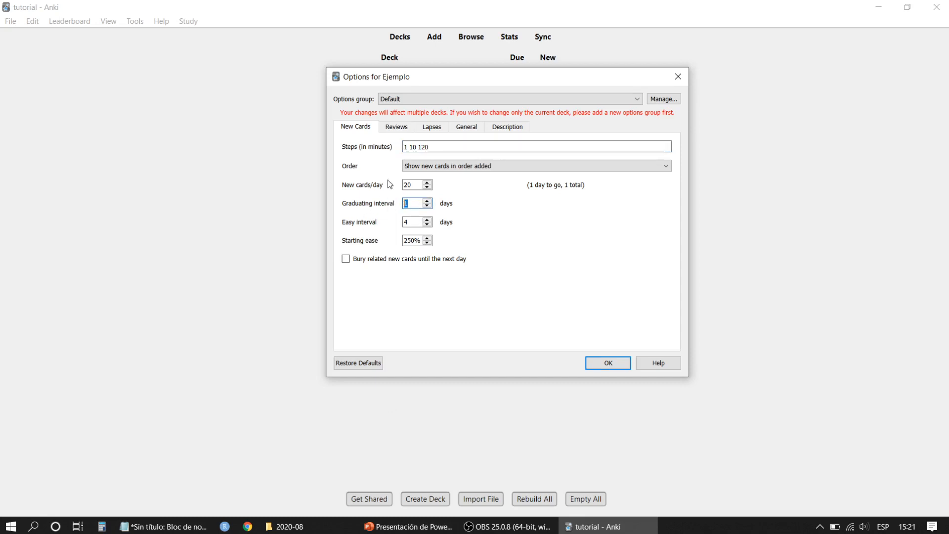
left_click(408, 526)
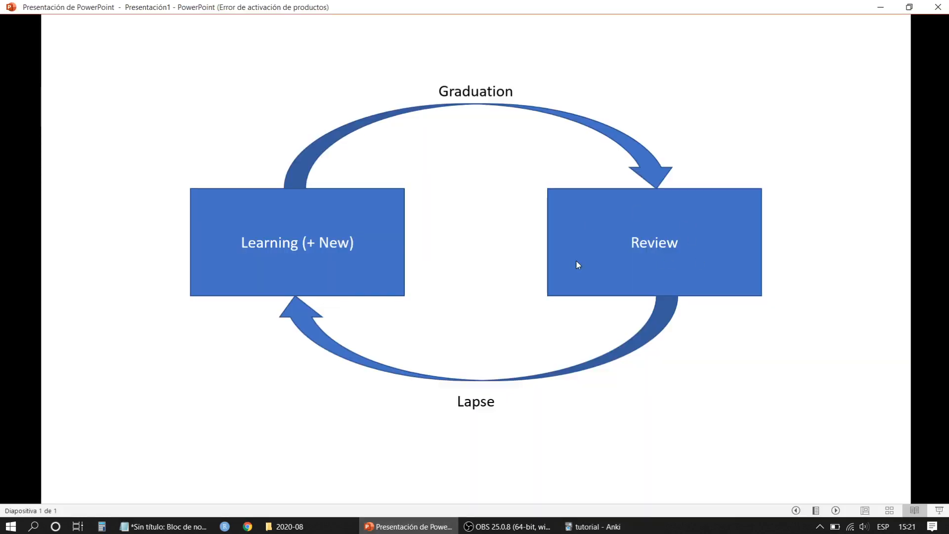
key("alt+Tab")
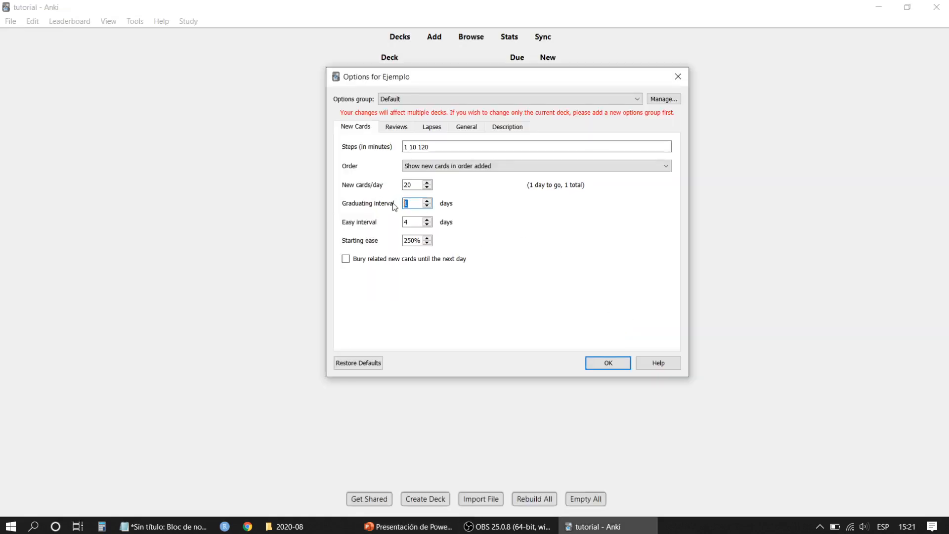
left_click(416, 204)
- Set new cards to show in random order, with 20 new cards per day
left_click(461, 167)
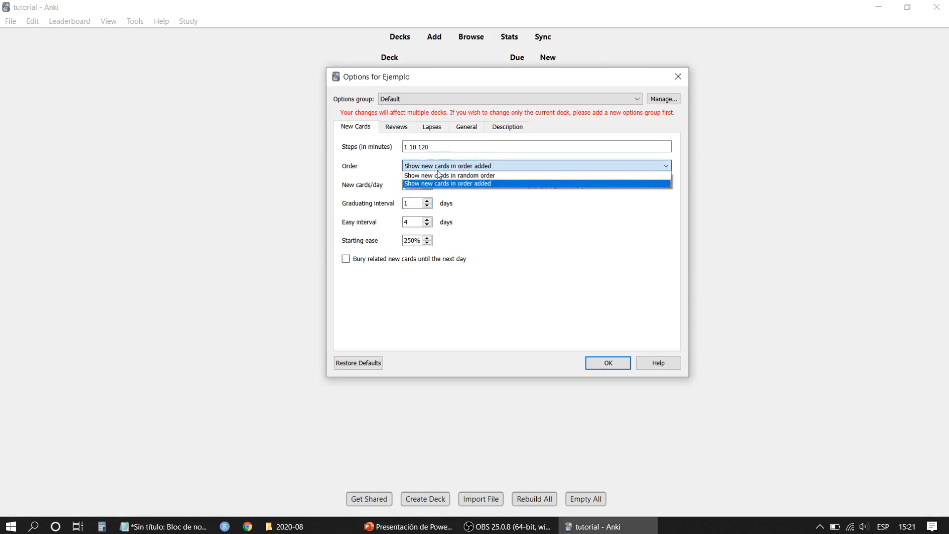
left_click(471, 168)
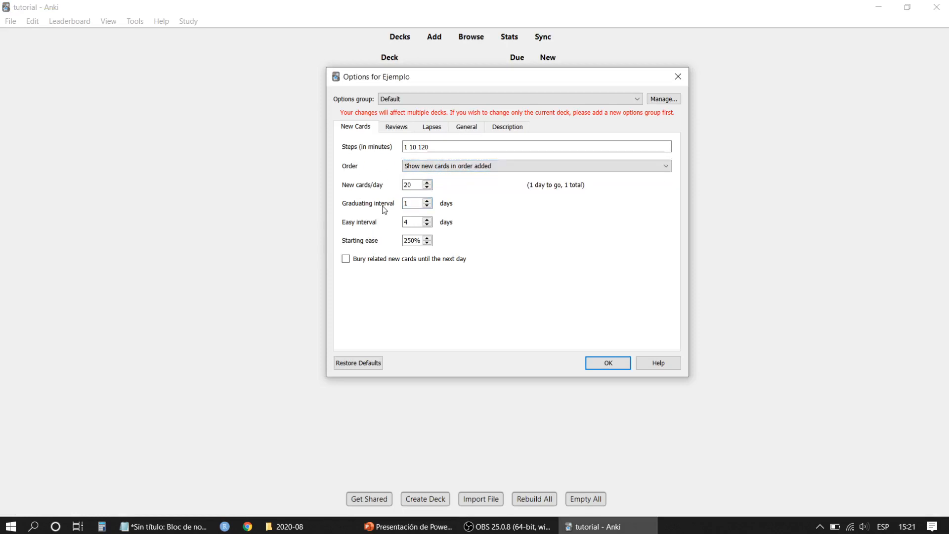
left_click(440, 167)
left_click(459, 176)
left_click_drag(415, 185, 394, 188)
type("20")
- Examine the new card settings for learning steps, graduating interval, easy interval, starting ease and burying of related cards
left_click_drag(410, 221, 361, 224)
left_click(413, 220)
left_click_drag(419, 224, 392, 229)
left_click(420, 224)
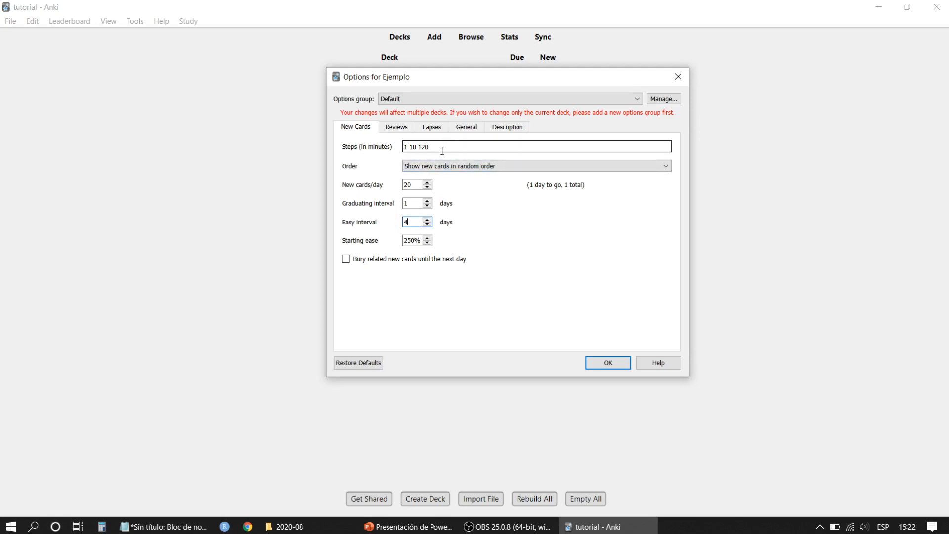
left_click_drag(437, 147, 384, 148)
double_click(421, 203)
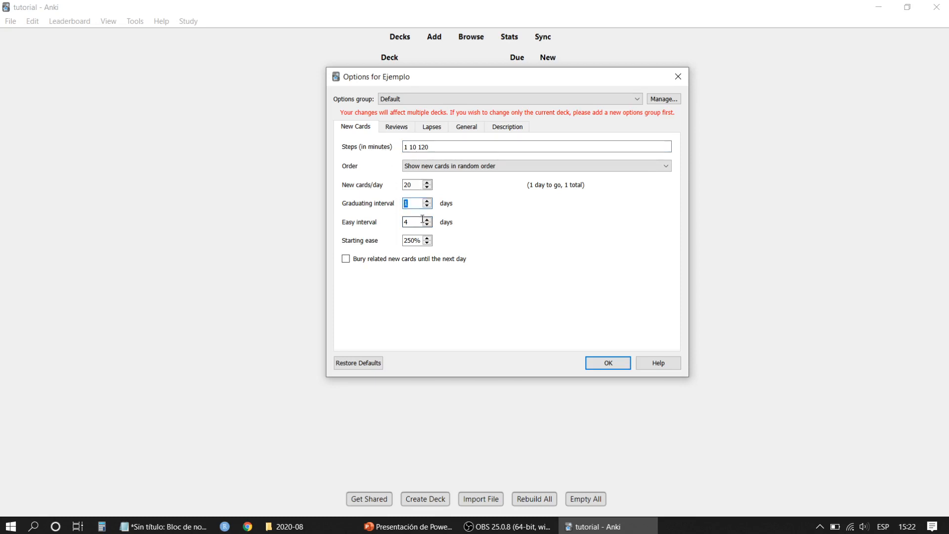
double_click(419, 222)
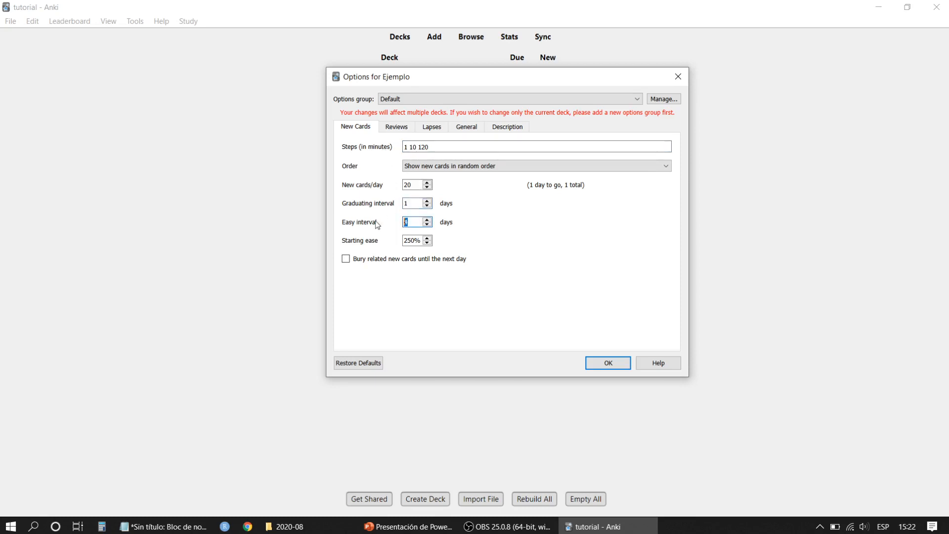
double_click(410, 242)
left_click_drag(420, 242, 396, 247)
left_click(462, 260)
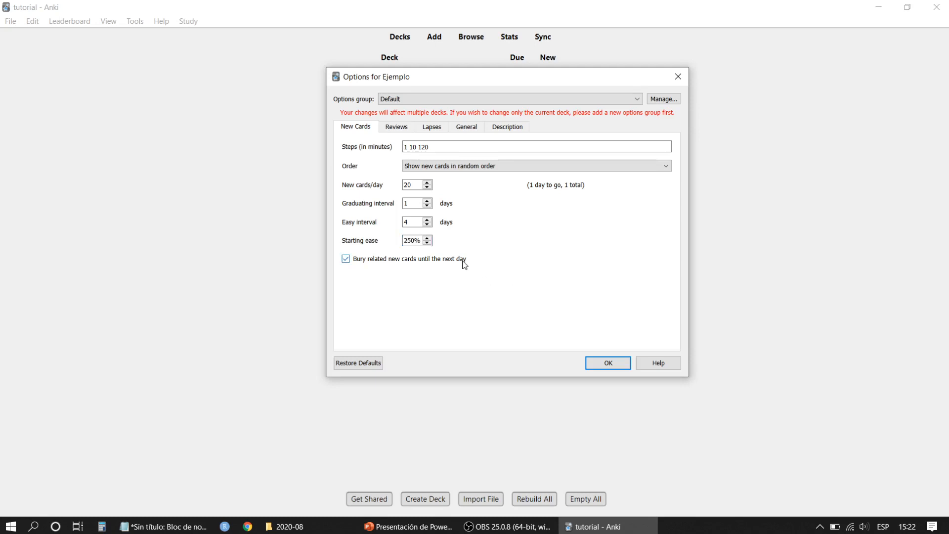
left_click(346, 259)
- Examine the review limit, easy bonus, interval modifier and maximum interval, consulting the review stage in the PowerPoint diagram
left_click(402, 127)
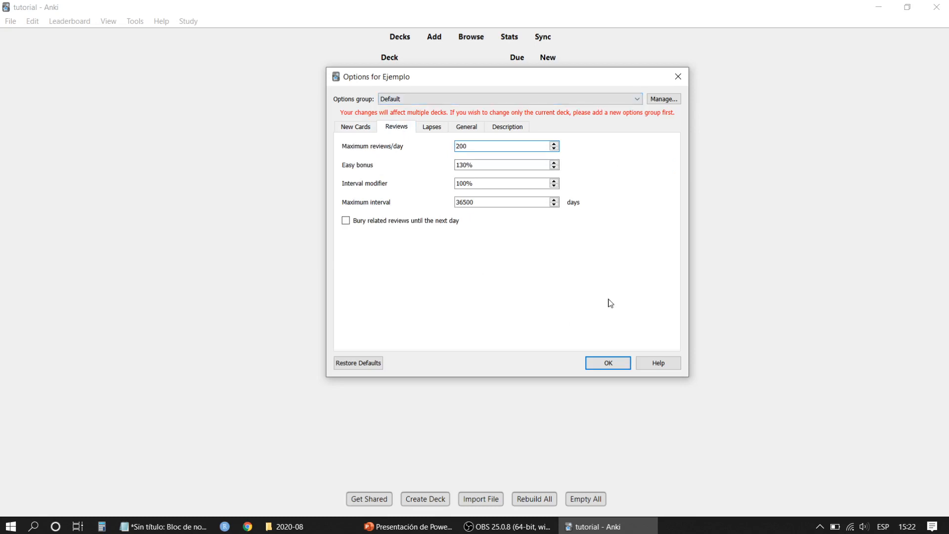
left_click(433, 527)
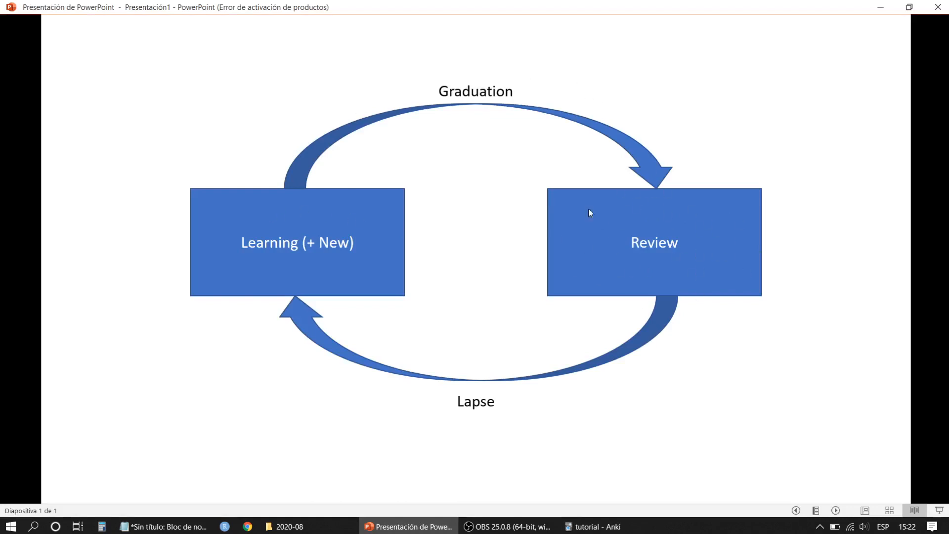
left_click(449, 524)
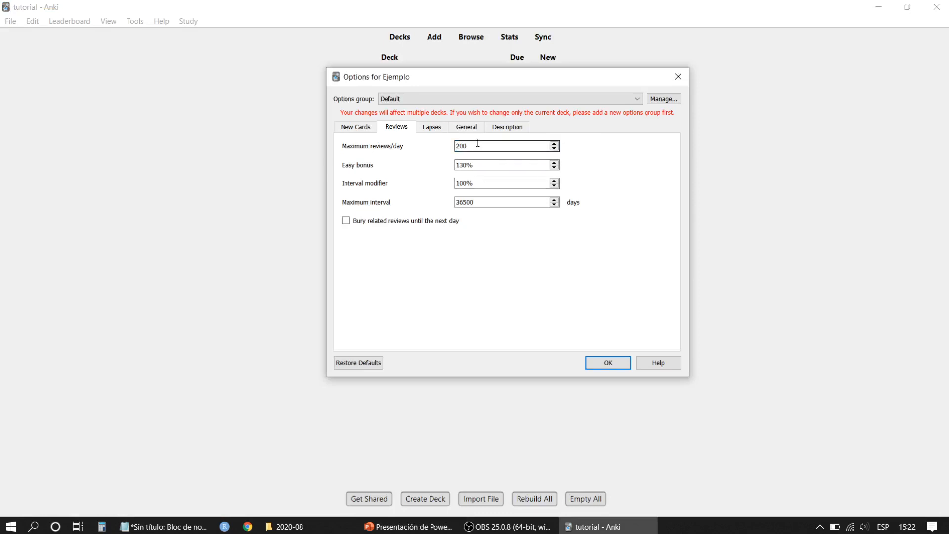
left_click_drag(474, 146, 443, 155)
left_click_drag(482, 202, 457, 210)
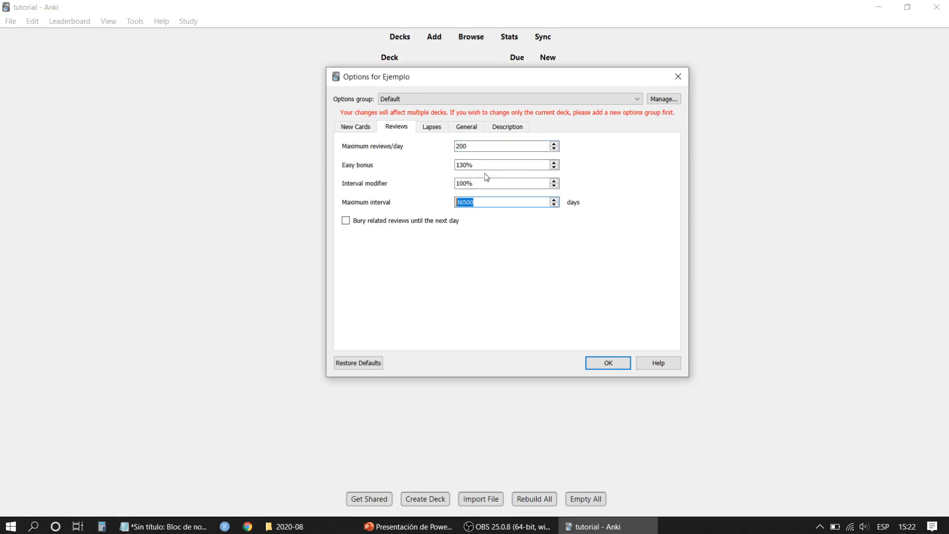
left_click_drag(482, 164, 441, 182)
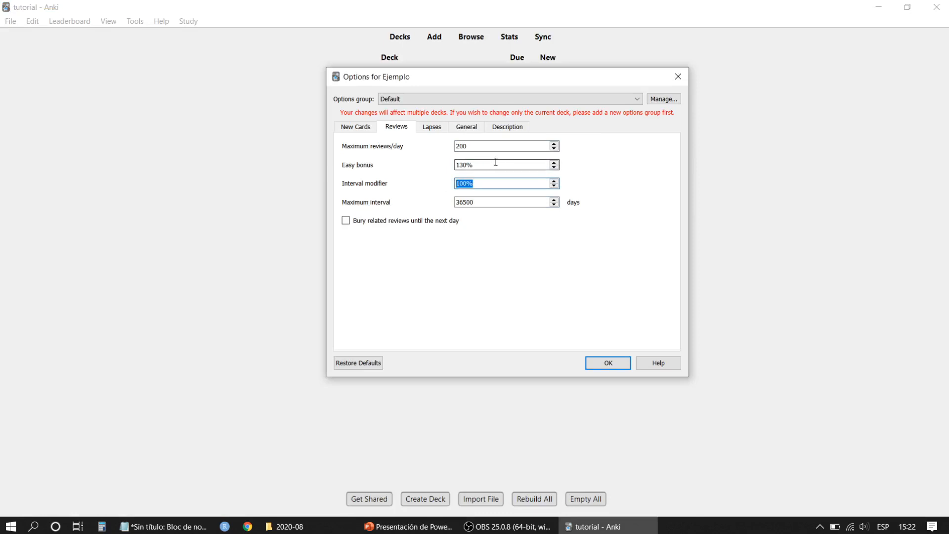
left_click_drag(499, 163, 442, 165)
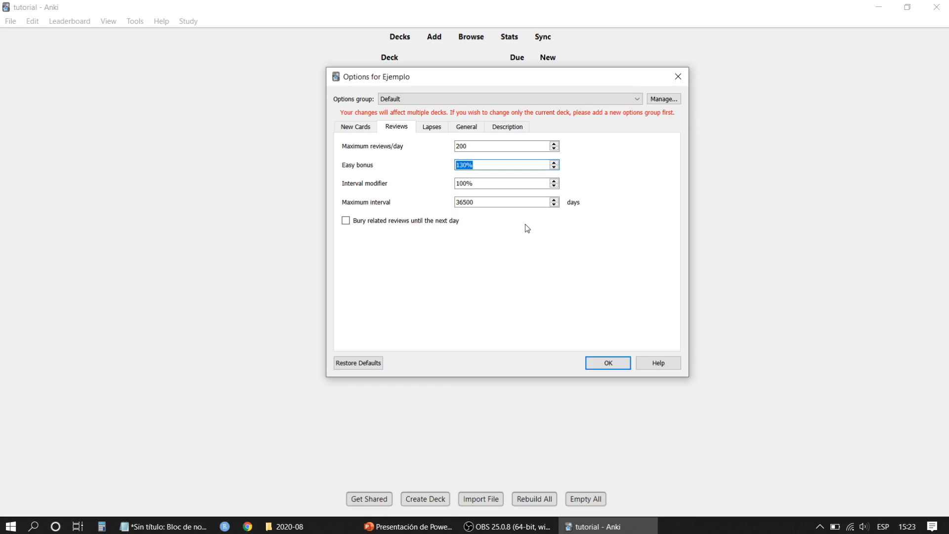
left_click(486, 166)
- Set the maximum reviews per day to 9999 and the maximum interval to 365 days
double_click(503, 146)
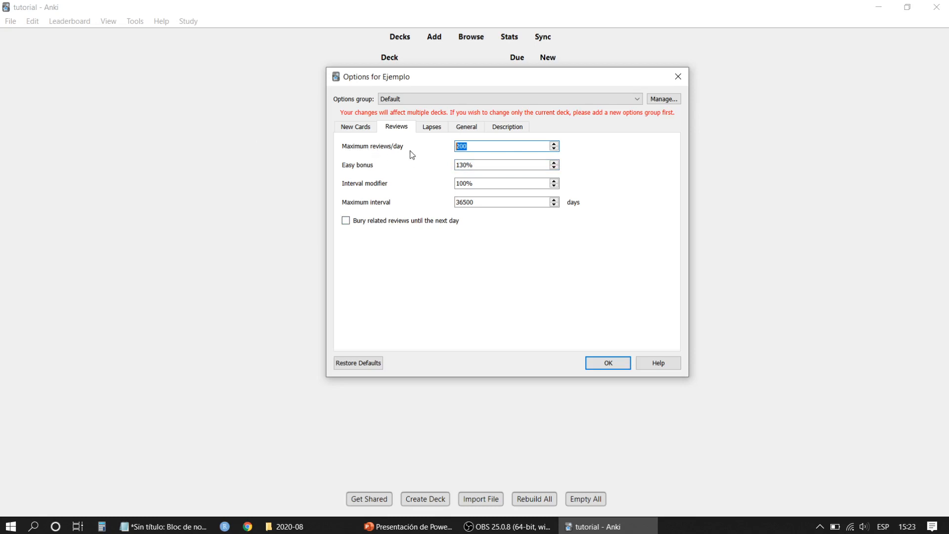
double_click(476, 146)
left_click_drag(488, 200, 451, 208)
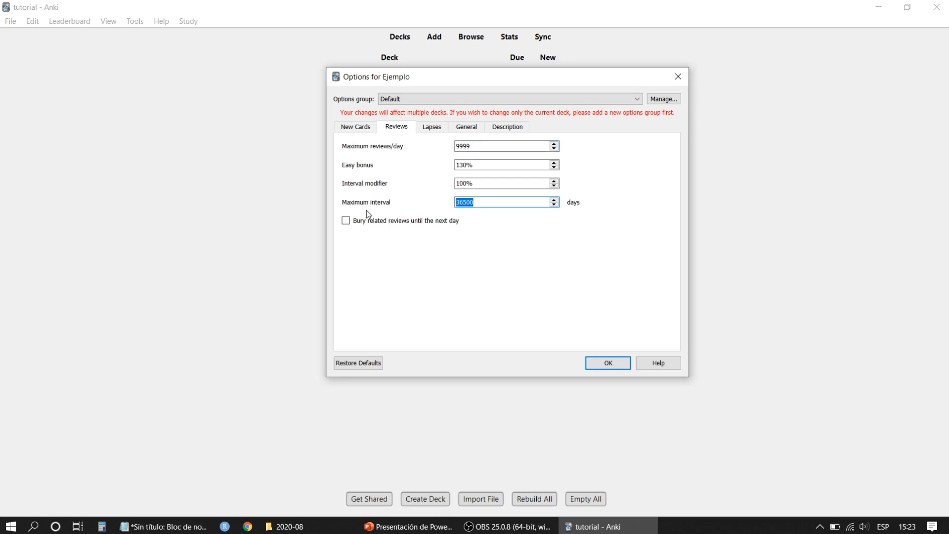
left_click(483, 206)
double_click(483, 204)
left_click(486, 203)
key("BackSpace")
key("BackSpace")
- Enable burying until the next day for both related new cards and related reviews
left_click(366, 129)
left_click(346, 258)
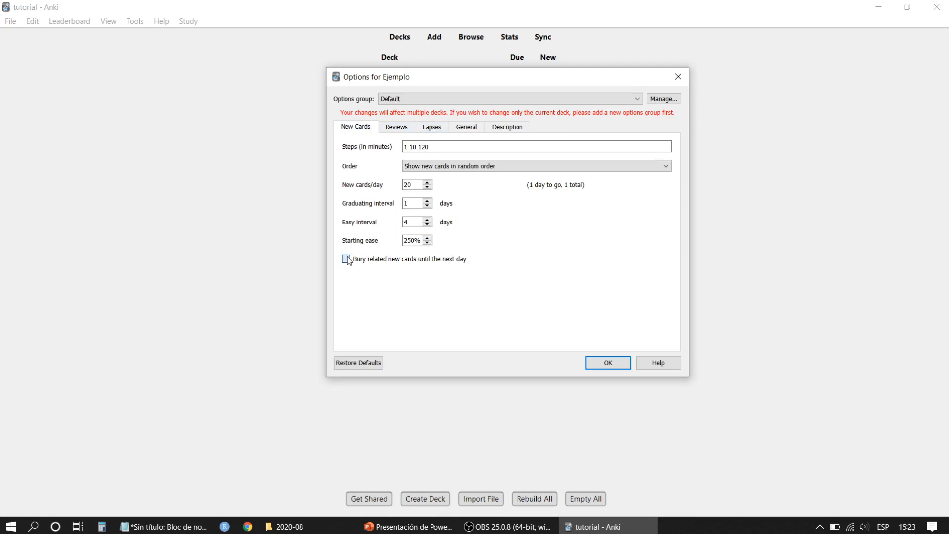
left_click(399, 127)
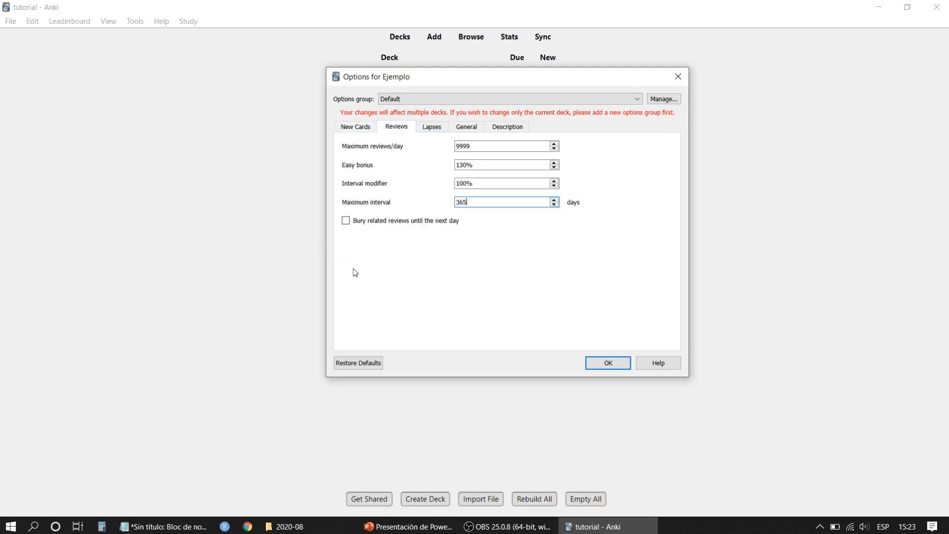
left_click(345, 221)
- Compare the lapse steps with the new card learning steps, consulting the lapse arrow in the PowerPoint diagram
left_click(432, 127)
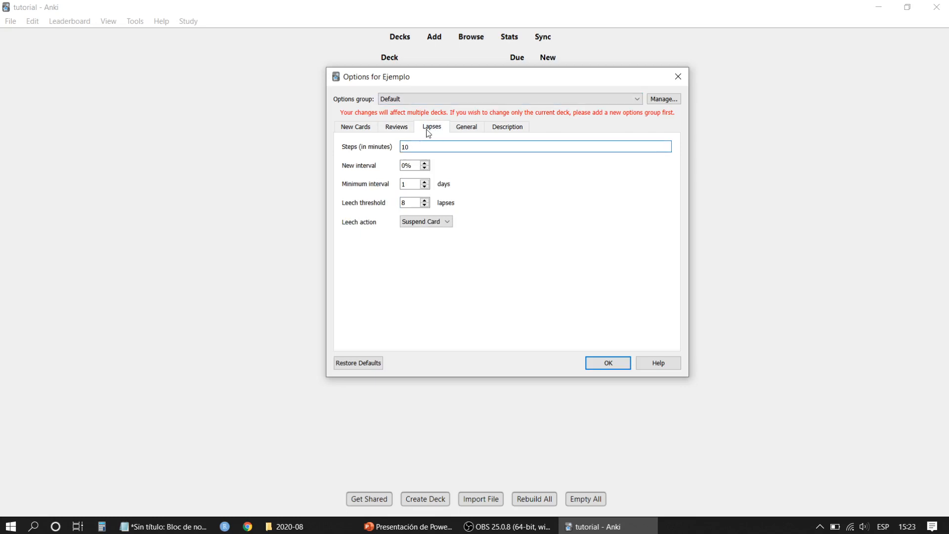
left_click(408, 526)
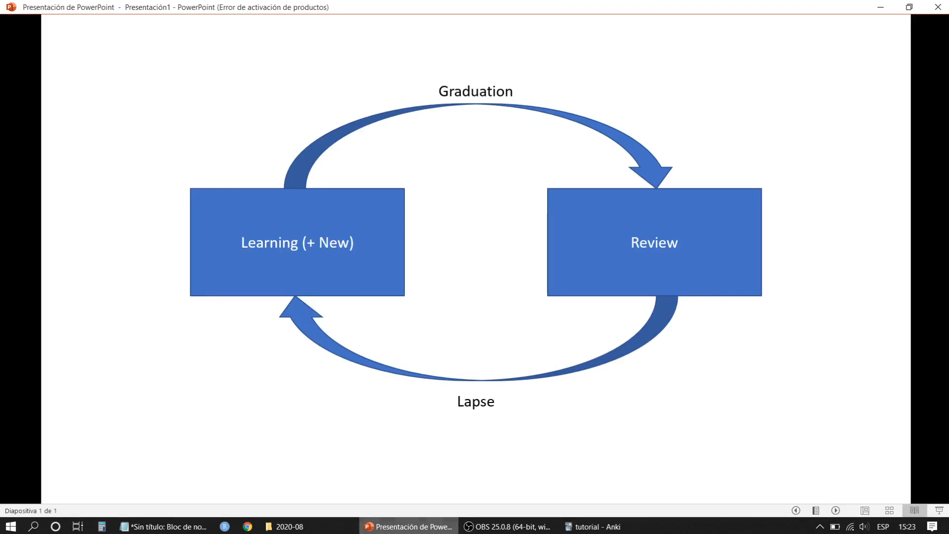
left_click(593, 526)
left_click_drag(440, 147, 387, 148)
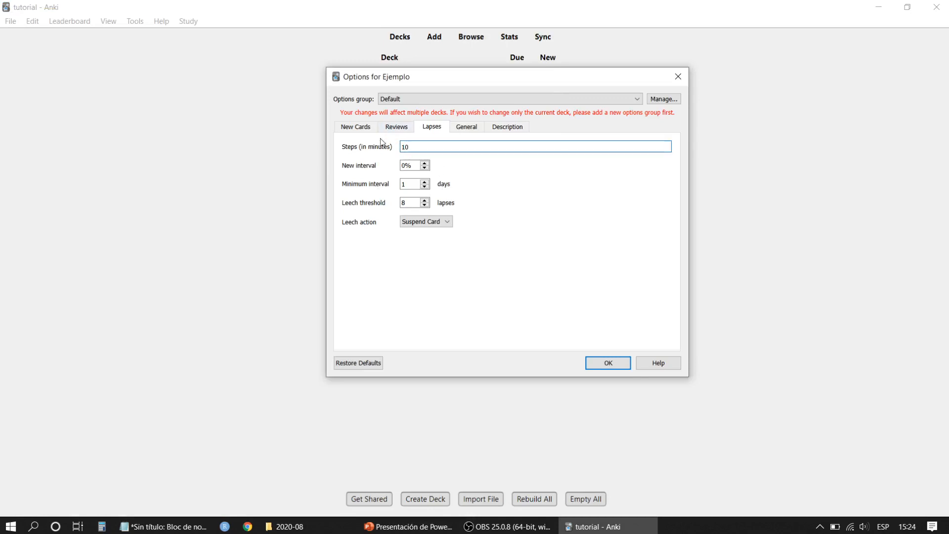
left_click(364, 129)
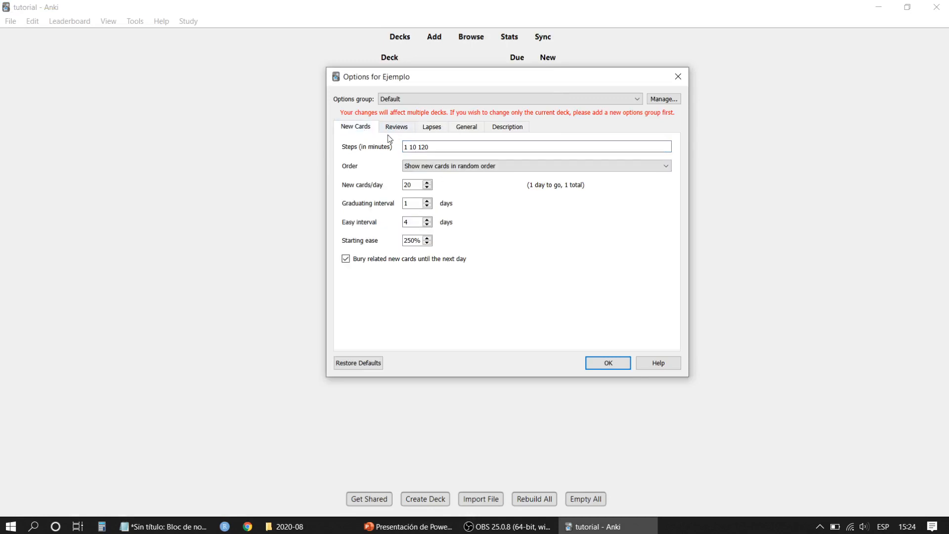
left_click(432, 126)
left_click_drag(413, 146, 382, 148)
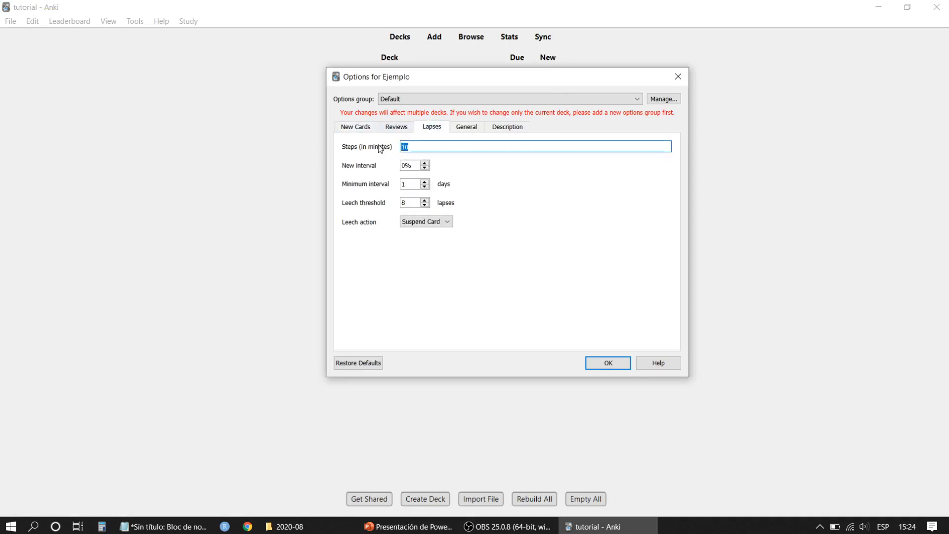
left_click(371, 130)
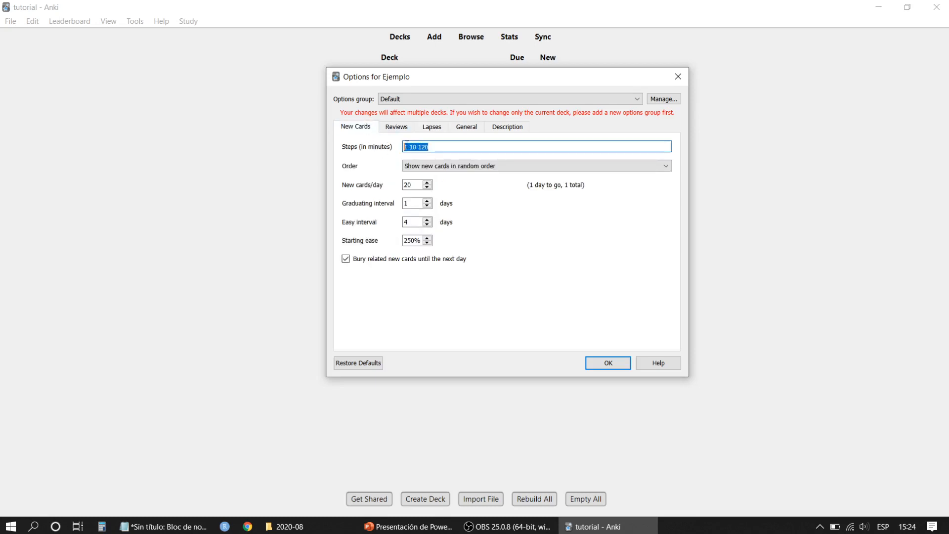
left_click(432, 128)
double_click(419, 146)
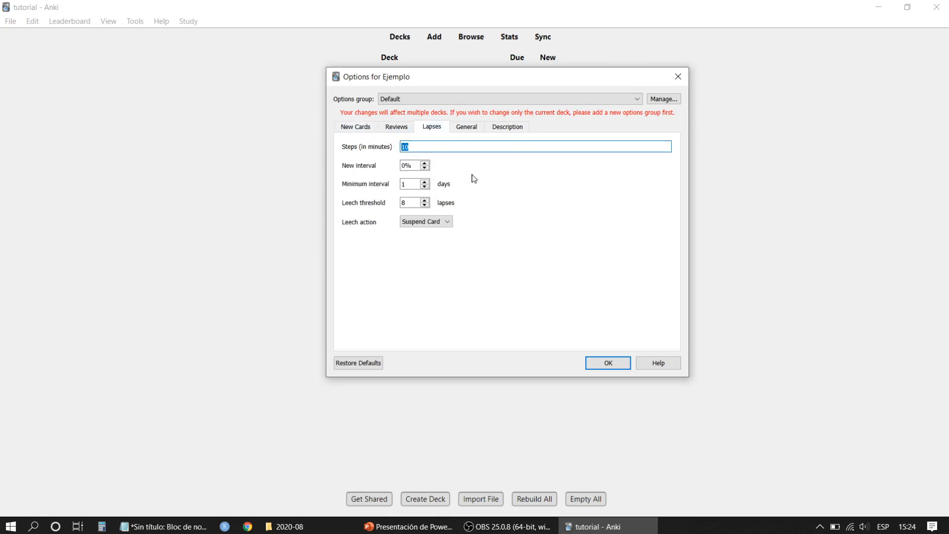
left_click(436, 144)
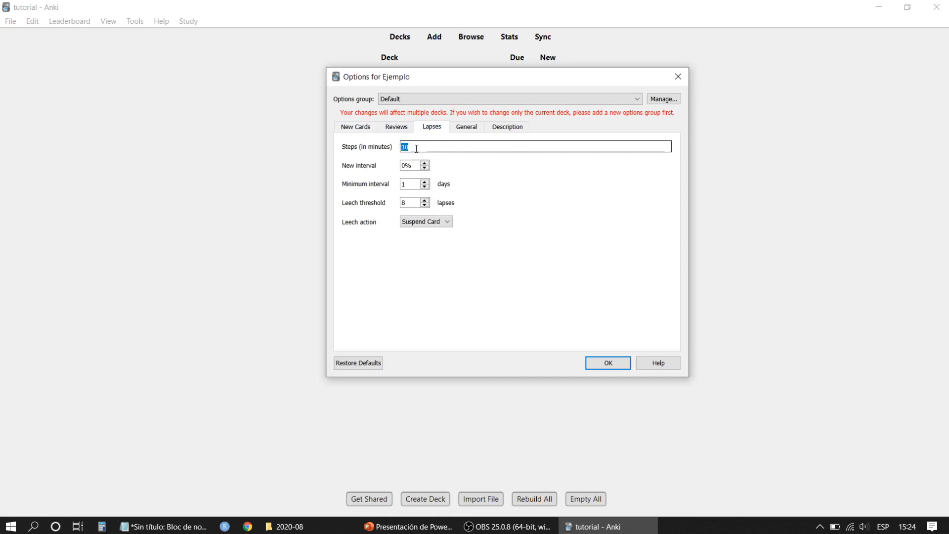
- Try adding a 20-minute step to the lapse steps
type("20")
key("BackSpace")
key("BackSpace")
key("BackSpace")
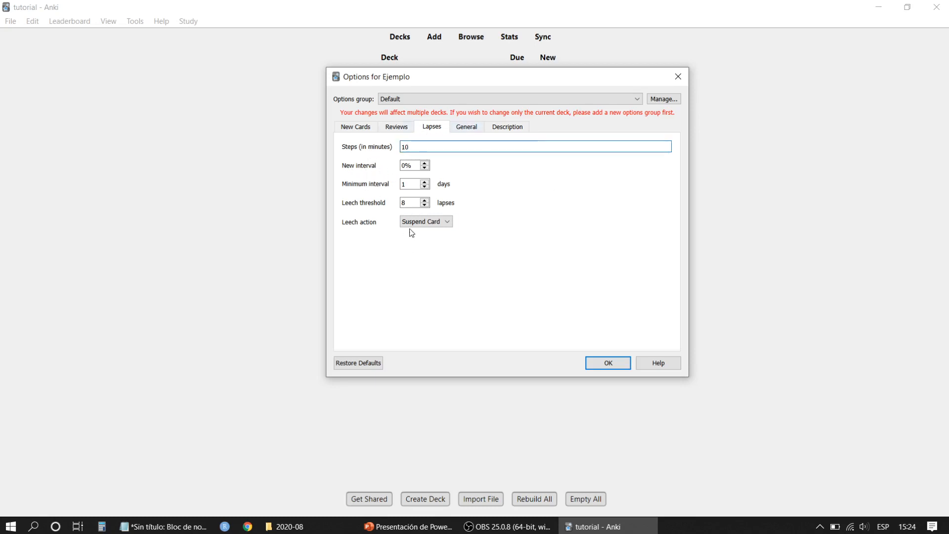
- Compare the lapse minimum interval and new interval with the graduating interval and steps of new cards
double_click(416, 184)
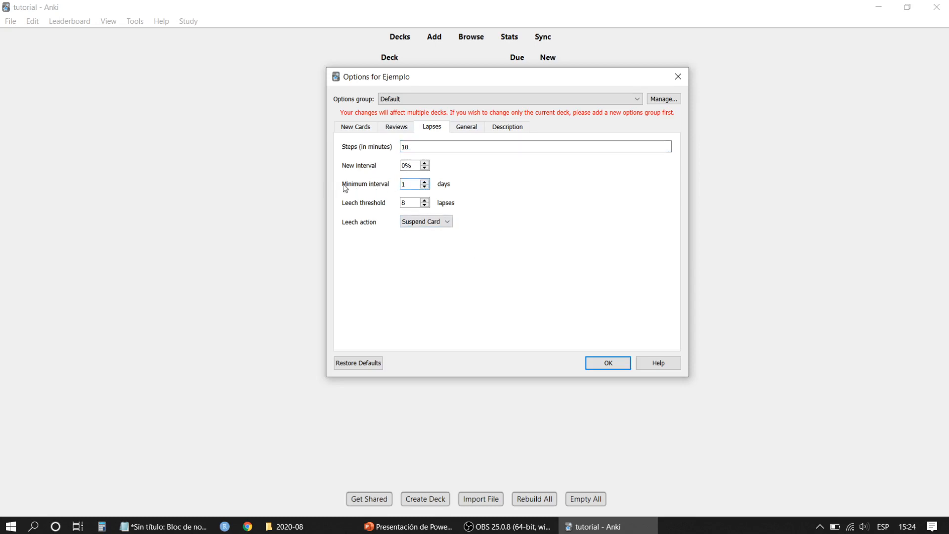
left_click(355, 126)
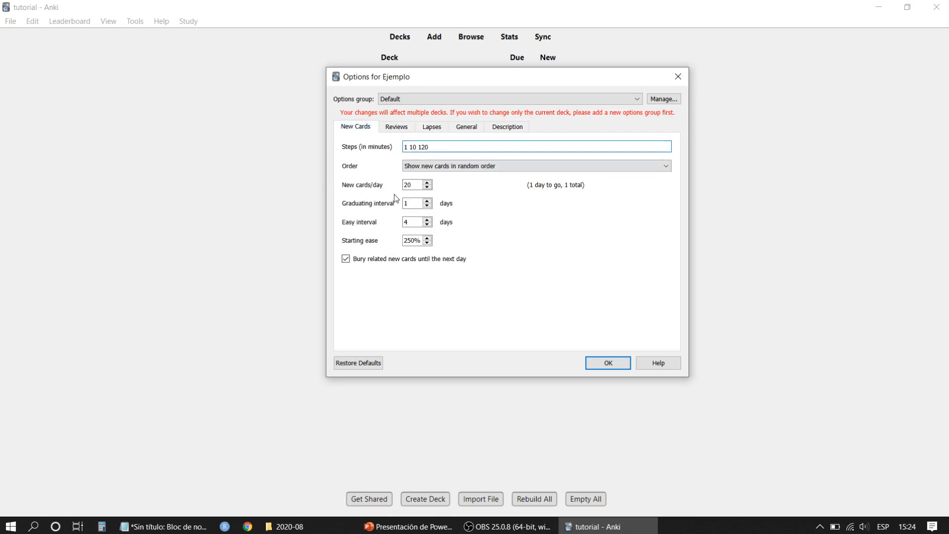
left_click(432, 127)
left_click_drag(414, 185, 402, 166)
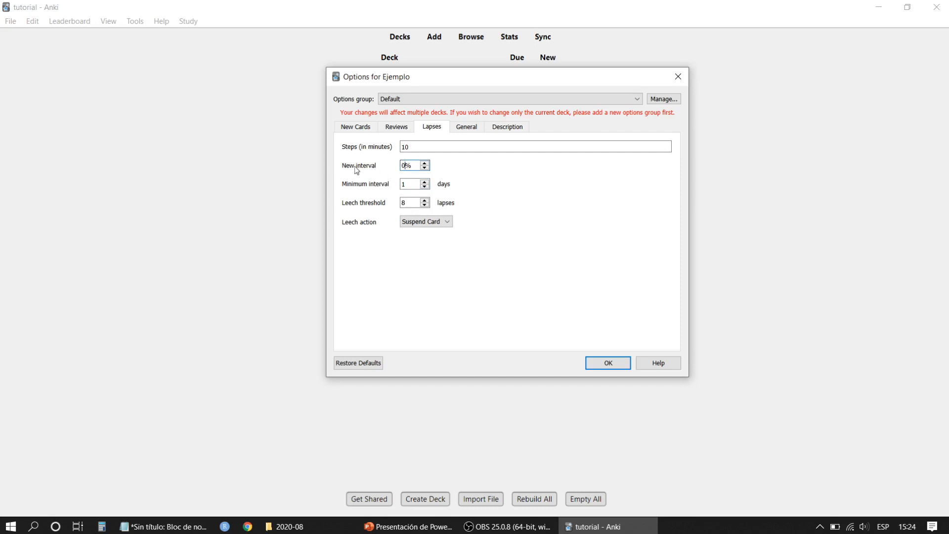
left_click_drag(405, 166, 399, 167)
left_click(411, 165)
left_click_drag(406, 166, 400, 168)
left_click(358, 129)
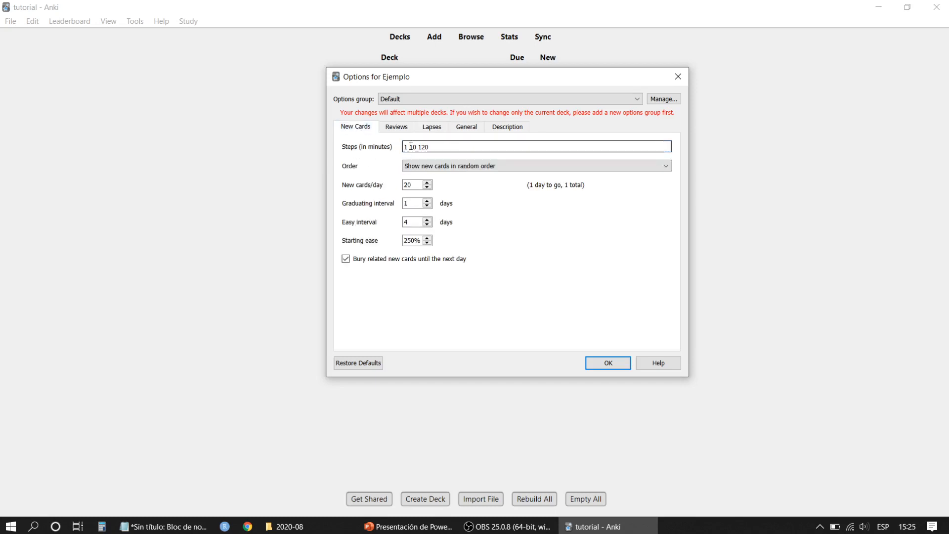
left_click(432, 128)
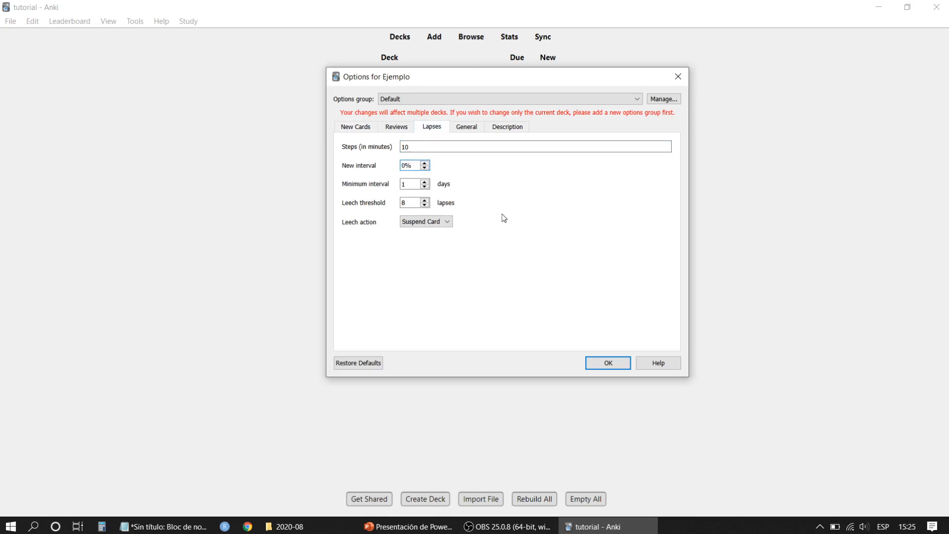
- Try a new interval of 50% for lapses, return it to 0%, and re-enter 10 minutes as the lapse step
double_click(406, 165)
type("50")
left_click_drag(409, 165, 401, 165)
type("0")
left_click_drag(440, 146, 388, 147)
key("BackSpace")
type("10")
key("Tab")
key("Tab")
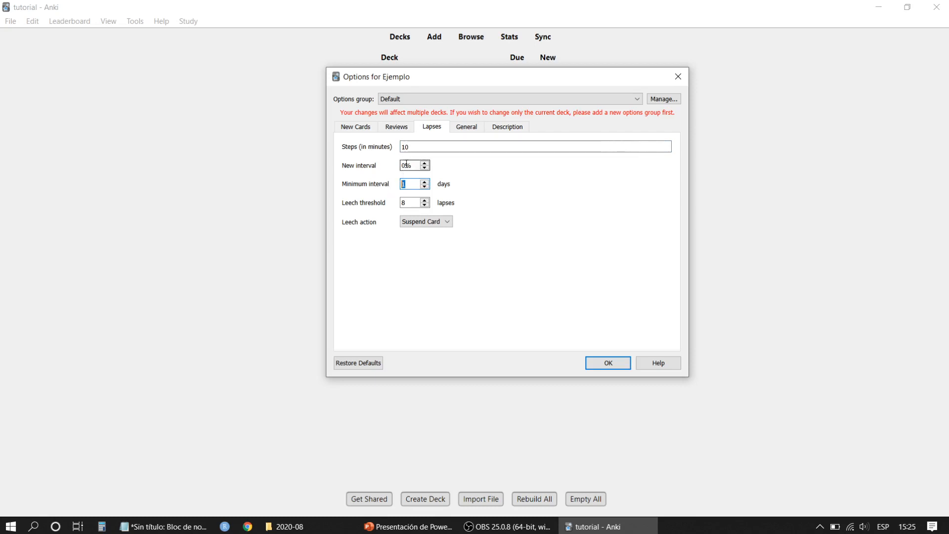
- Set the new interval for lapsed cards to 50%
left_click_drag(407, 164, 399, 165)
type("50")
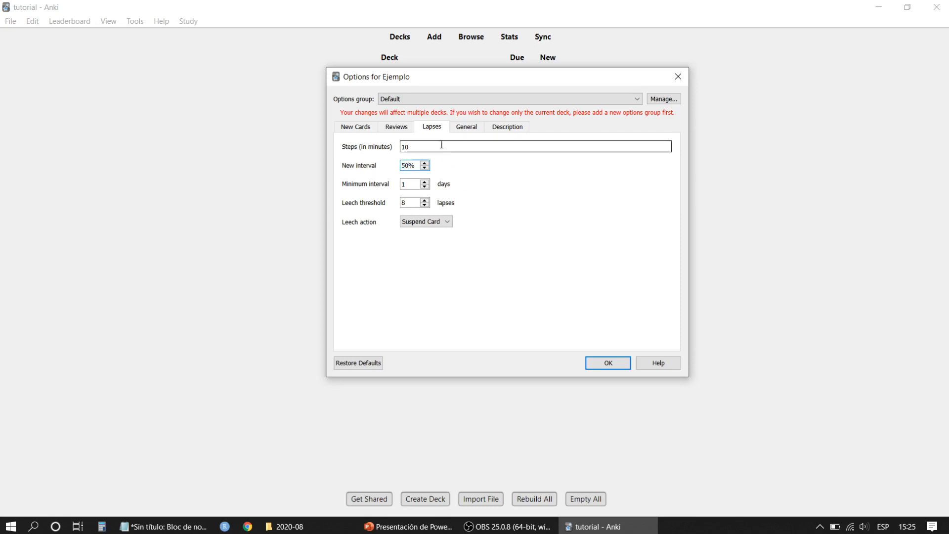
left_click_drag(410, 184, 401, 185)
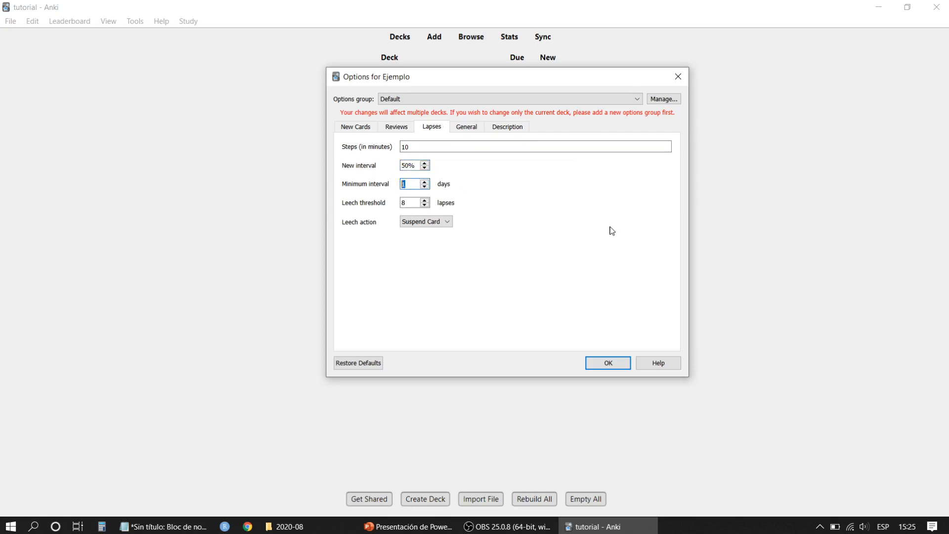
left_click(407, 165)
- Try 20 minutes as a further relearning step for lapsed cards
left_click(419, 147)
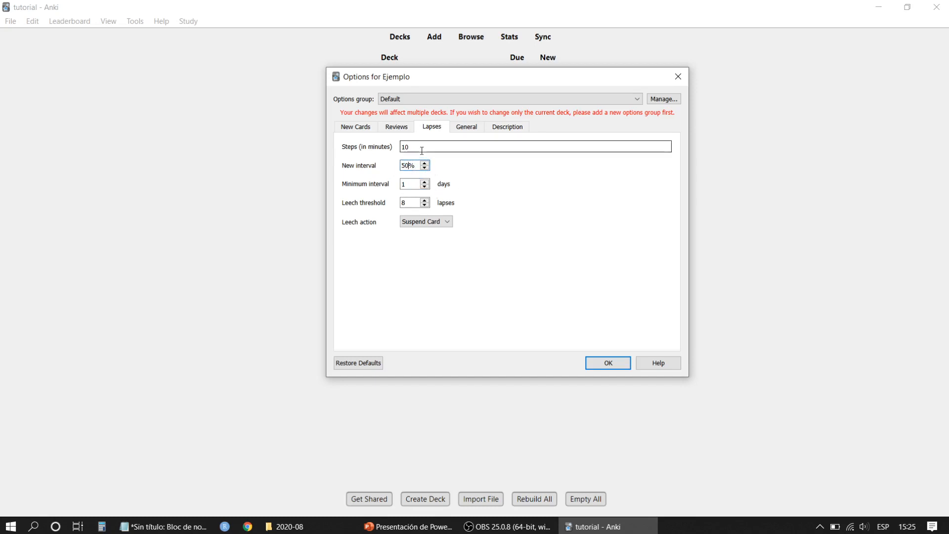
type("20")
key("BackSpace")
key("BackSpace")
key("BackSpace")
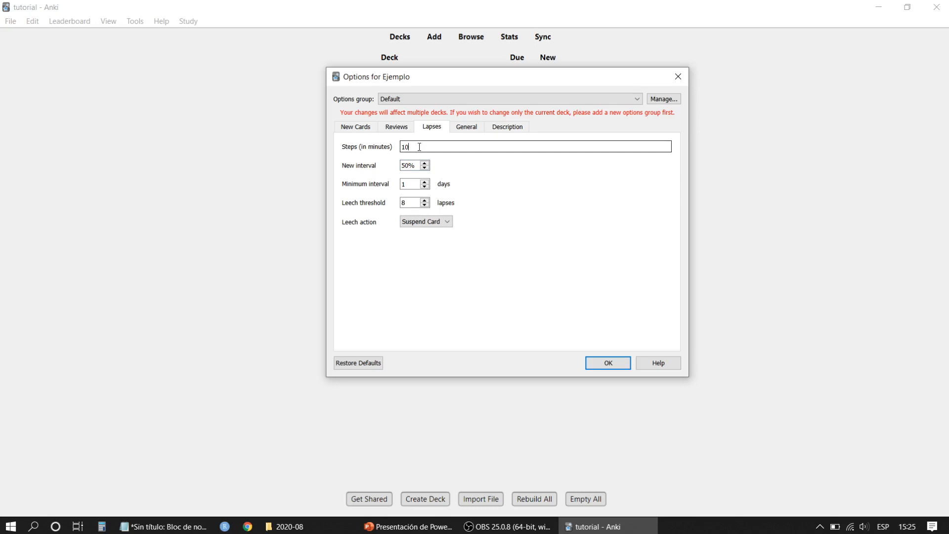
- Examine the leech threshold and leech action choices for lapses, consulting the lapse arrow in the PowerPoint diagram
left_click(359, 127)
left_click(426, 129)
double_click(411, 203)
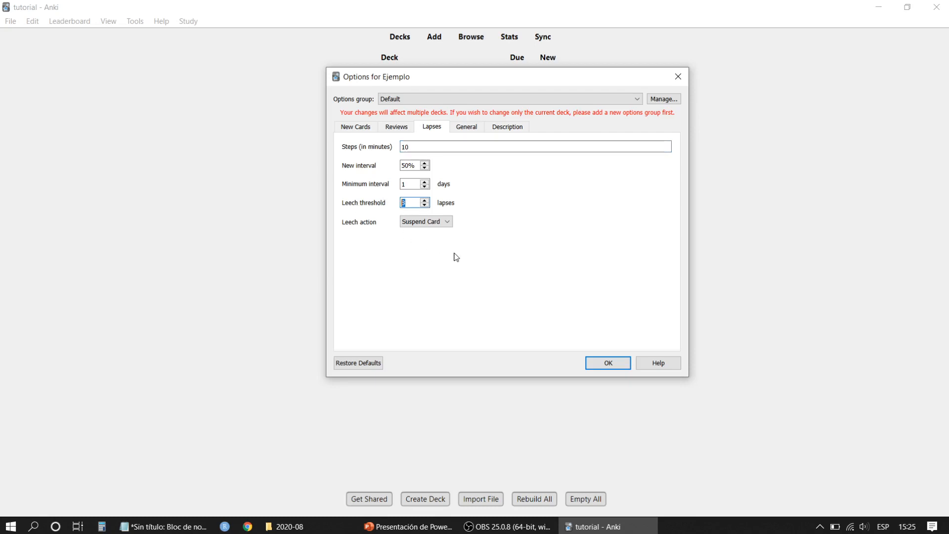
left_click(405, 203)
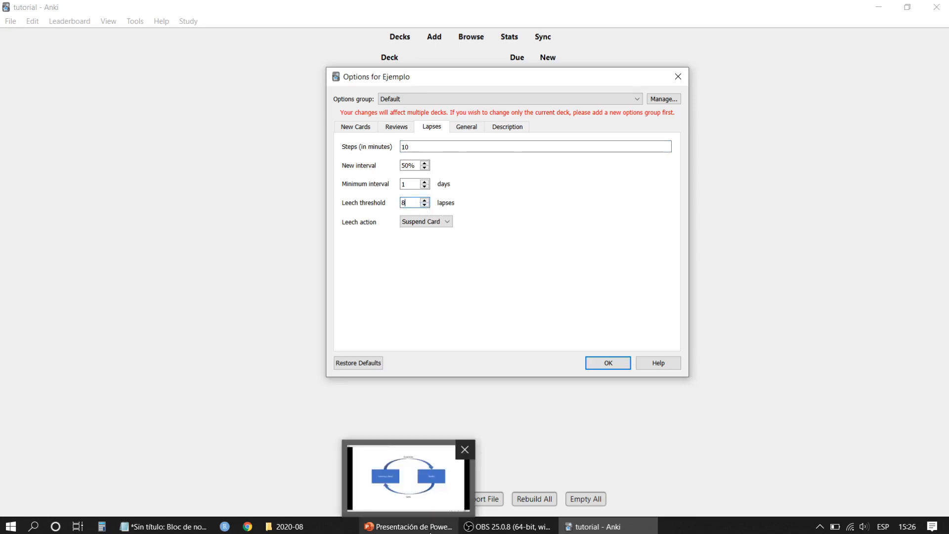
left_click(431, 528)
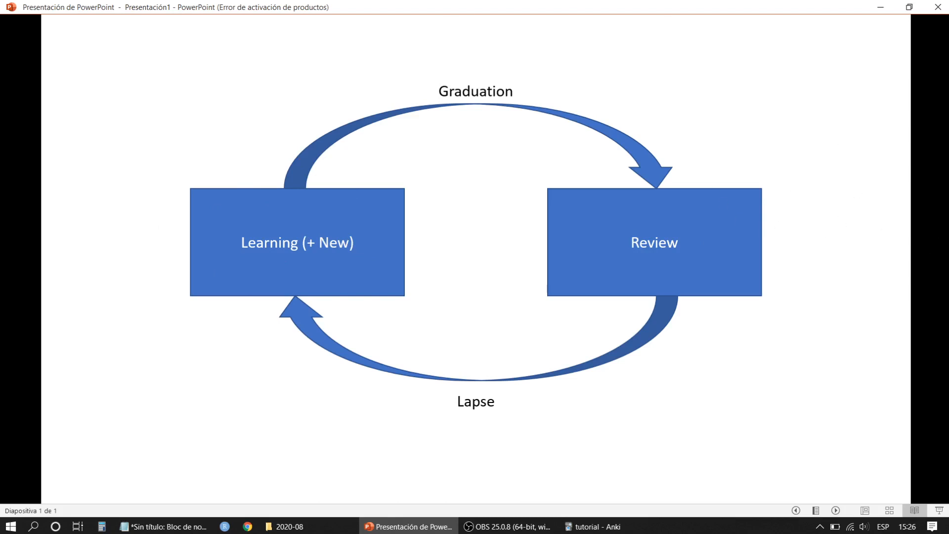
left_click(376, 526)
double_click(404, 202)
left_click(404, 202)
double_click(405, 203)
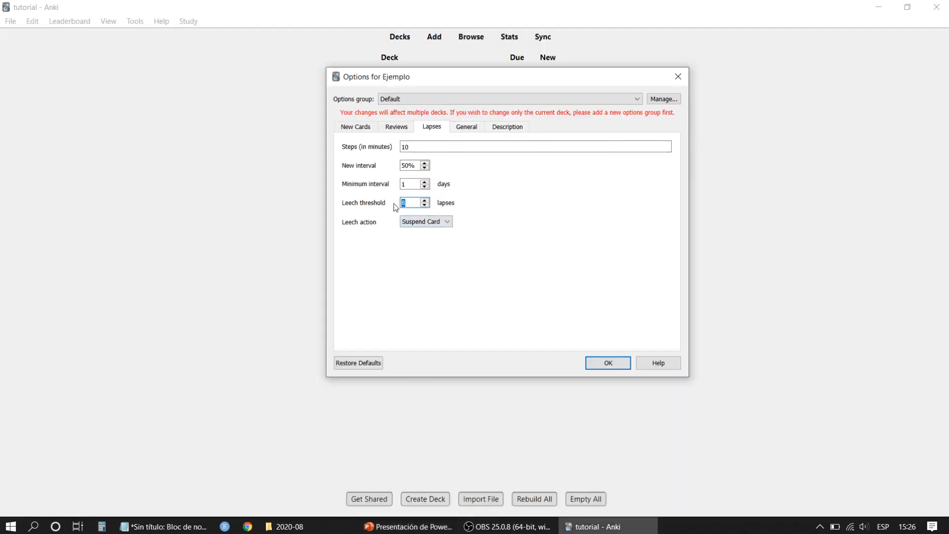
left_click(431, 224)
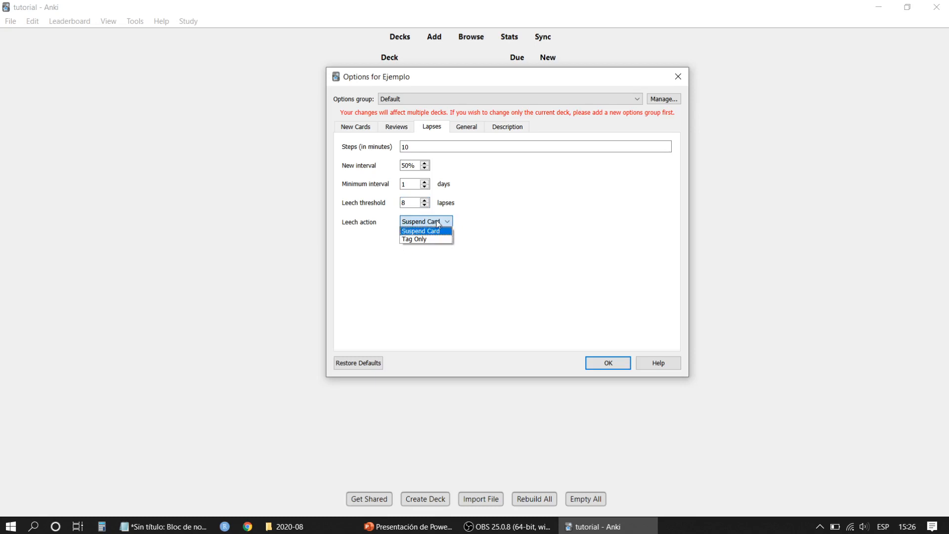
left_click(434, 222)
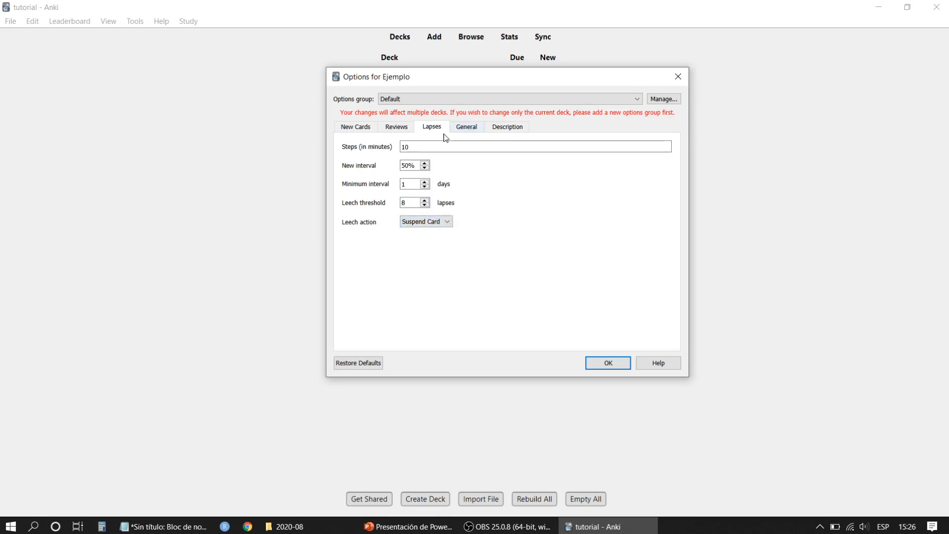
- Look through the general answer timing and audio options, the deck description page and the other option pages
left_click(466, 128)
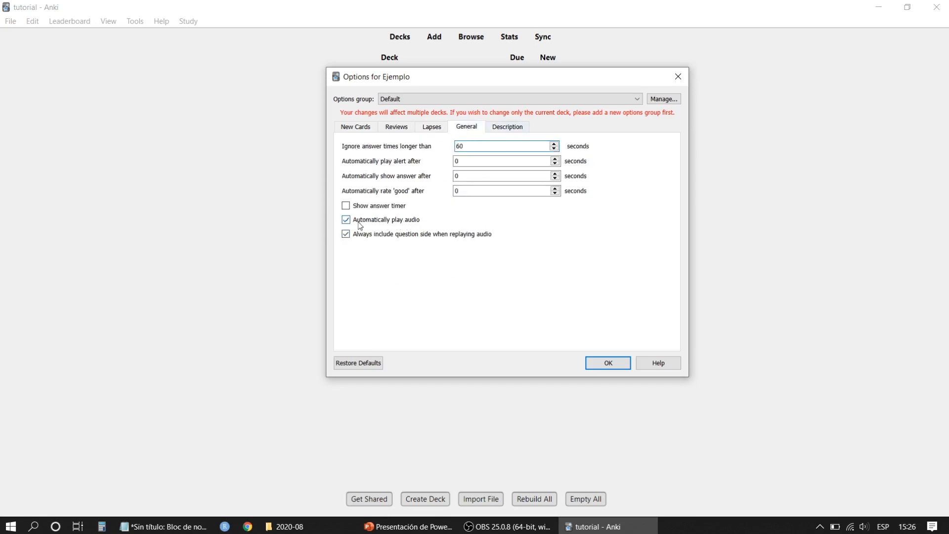
left_click(526, 129)
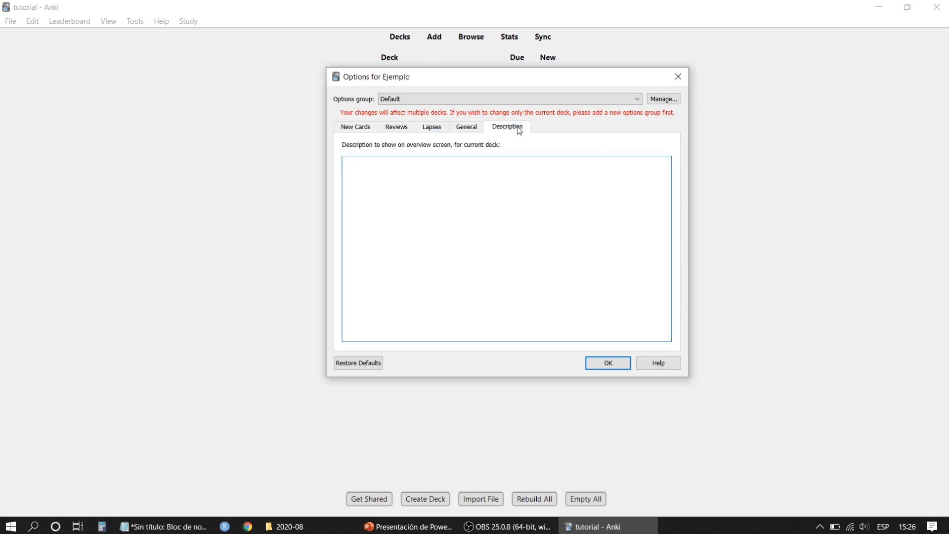
left_click_drag(479, 79, 477, 151)
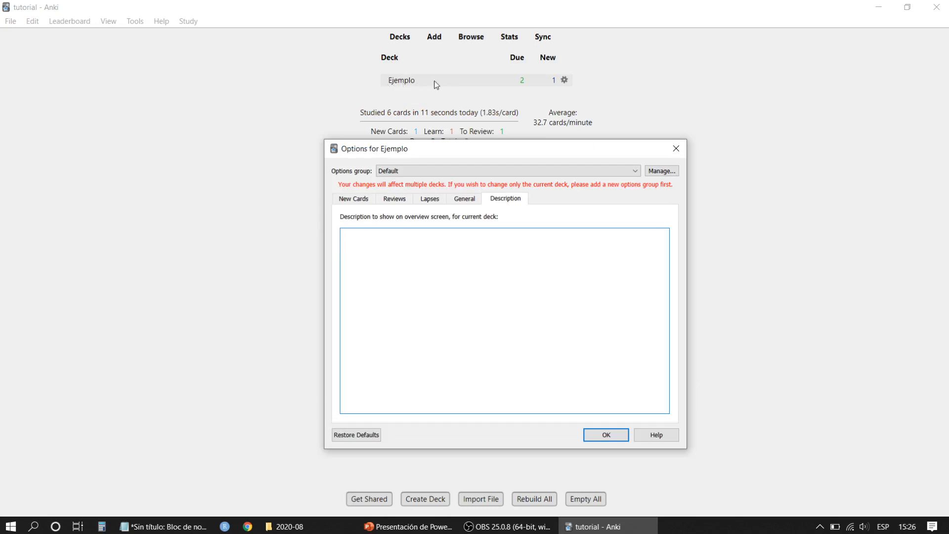
left_click_drag(488, 147, 502, 54)
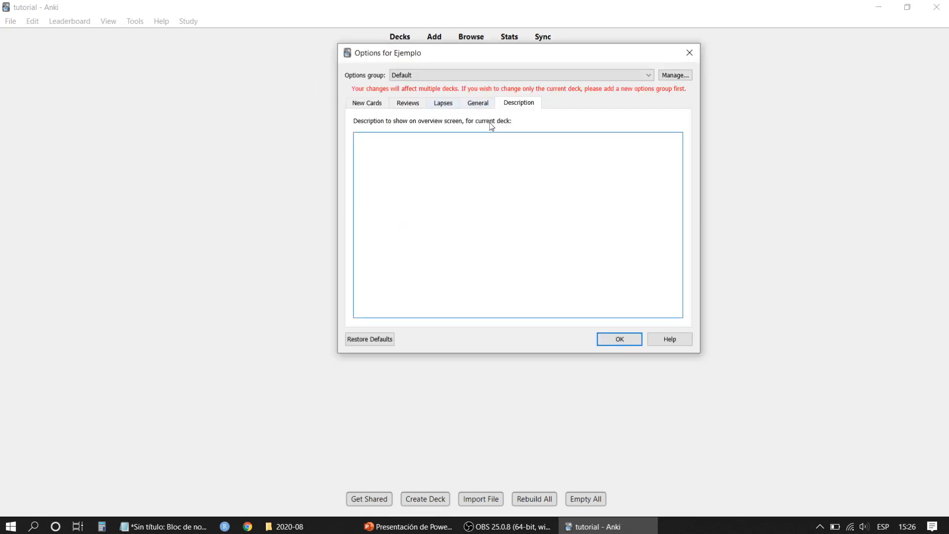
left_click(477, 104)
left_click(443, 104)
left_click(384, 102)
left_click(407, 103)
left_click(454, 104)
left_click(478, 103)
left_click(518, 103)
left_click(408, 103)
left_click(380, 105)
left_click(442, 103)
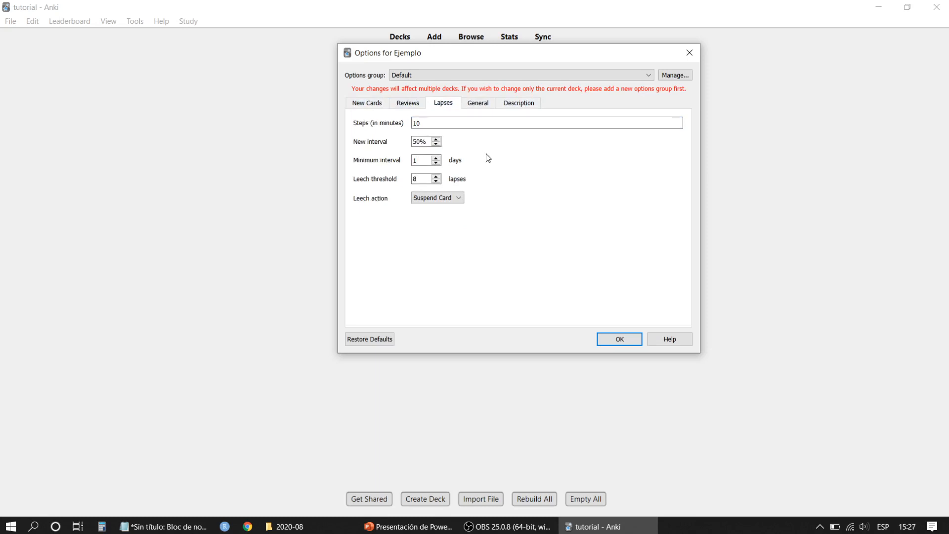
- Set the learning steps for new cards to 20 and 1440 minutes
left_click(368, 103)
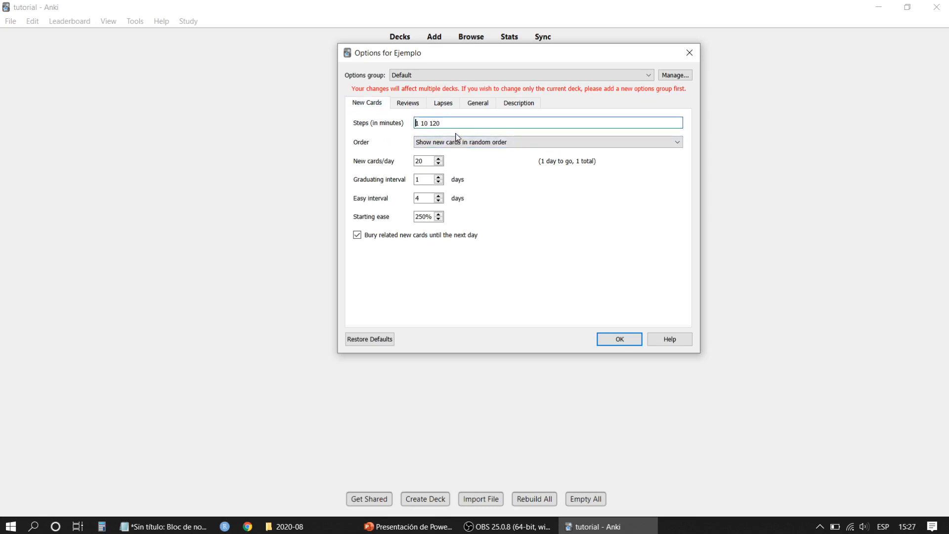
left_click_drag(451, 126, 403, 122)
left_click(444, 125)
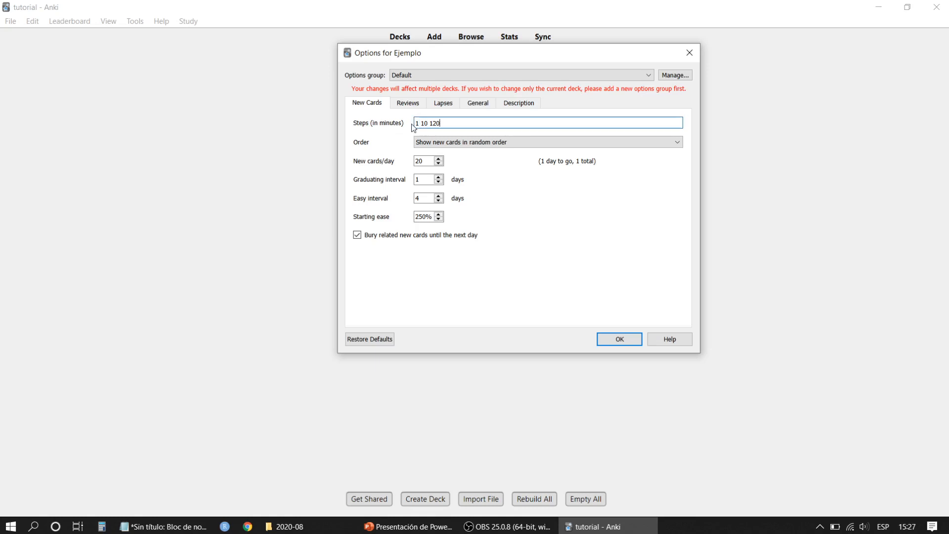
left_click_drag(419, 124, 414, 125)
type("20")
left_click_drag(457, 127, 424, 127)
key("BackSpace")
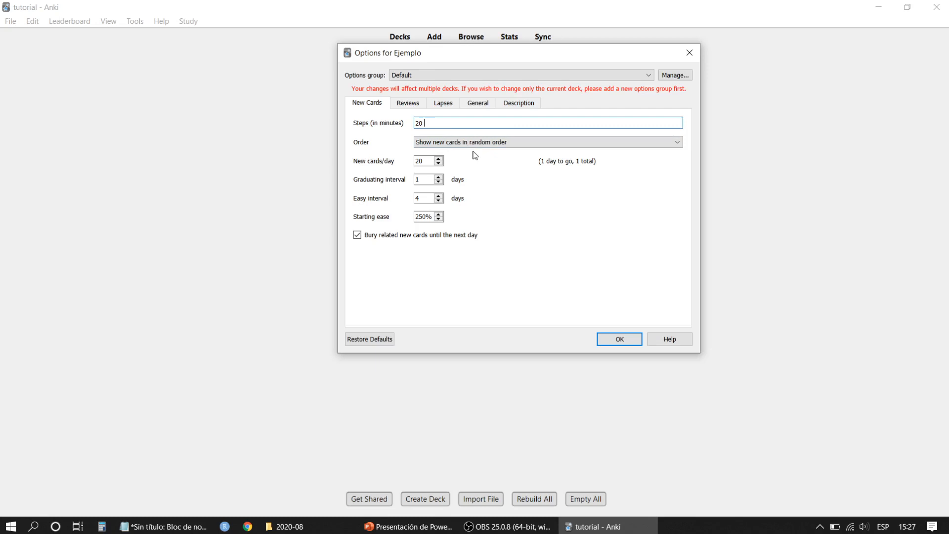
type("1440")
double_click(431, 123)
left_click(435, 123)
- Set the graduating interval for new cards to 3 days
double_click(417, 179)
type("3")
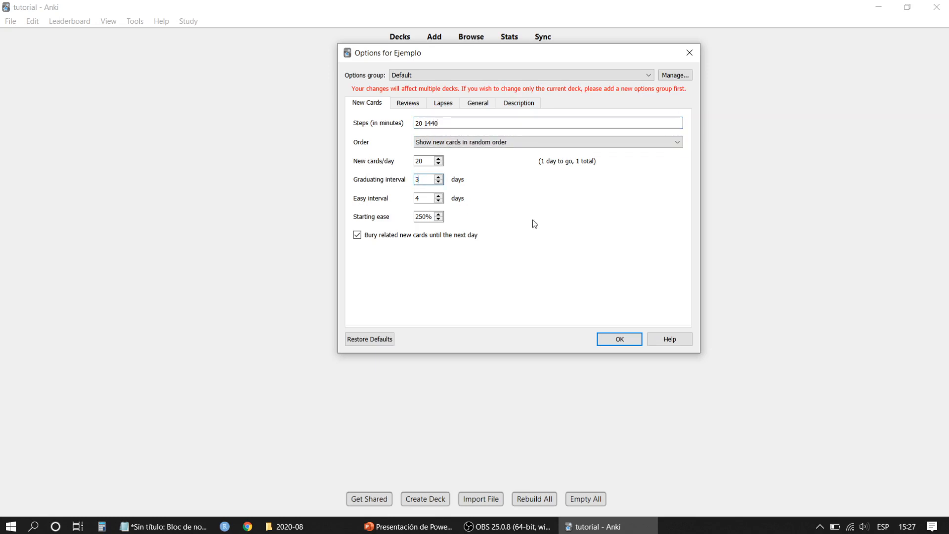
double_click(435, 123)
double_click(429, 179)
type("3")
key("BackSpace")
type("3")
double_click(429, 179)
mouse_move(426, 181)
left_mouse_down()
mouse_move(398, 171)
mouse_move(409, 180)
left_mouse_up()
type("23")
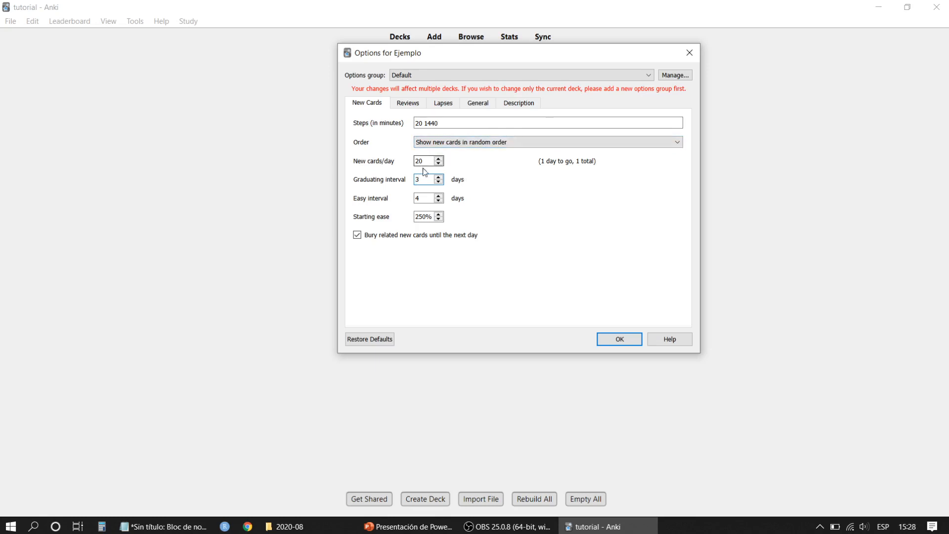
- Check the daily new card limit and starting ease, and set the easy interval to 5 days
left_click_drag(429, 163, 413, 162)
left_click(416, 161)
left_click_drag(427, 162, 414, 162)
left_click(422, 198)
left_click_drag(429, 199, 408, 201)
type("5")
double_click(422, 218)
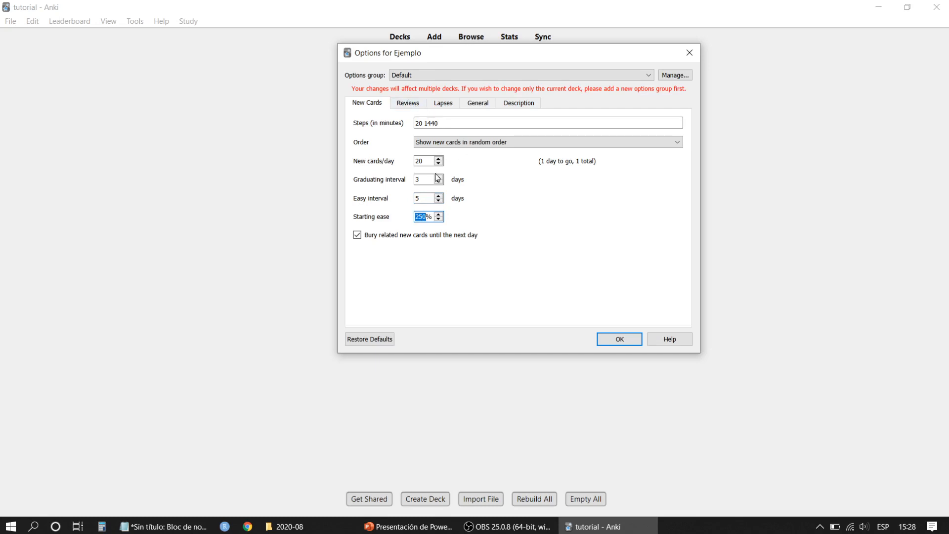
- Set the lapse steps to 20 and 1440 minutes, matching the new card steps
left_click(404, 109)
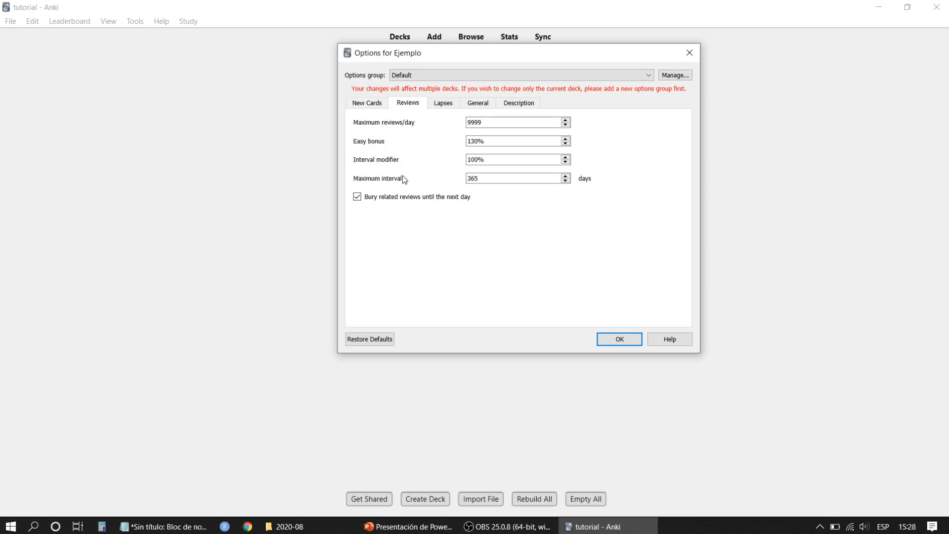
left_click(440, 109)
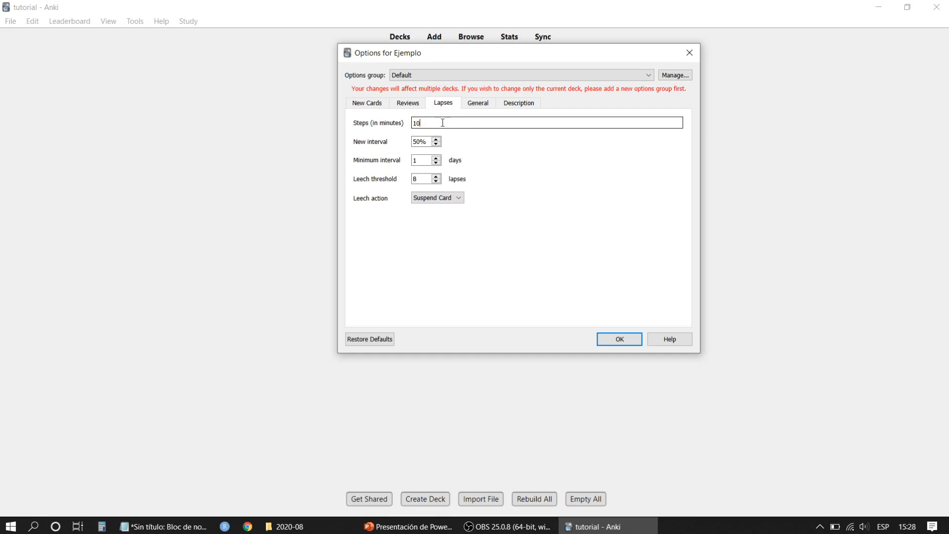
double_click(416, 123)
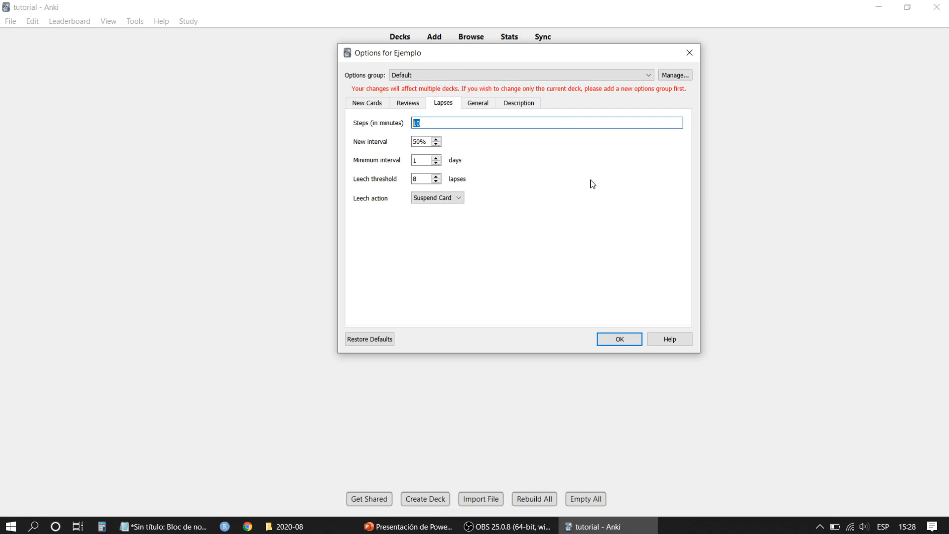
left_click(365, 103)
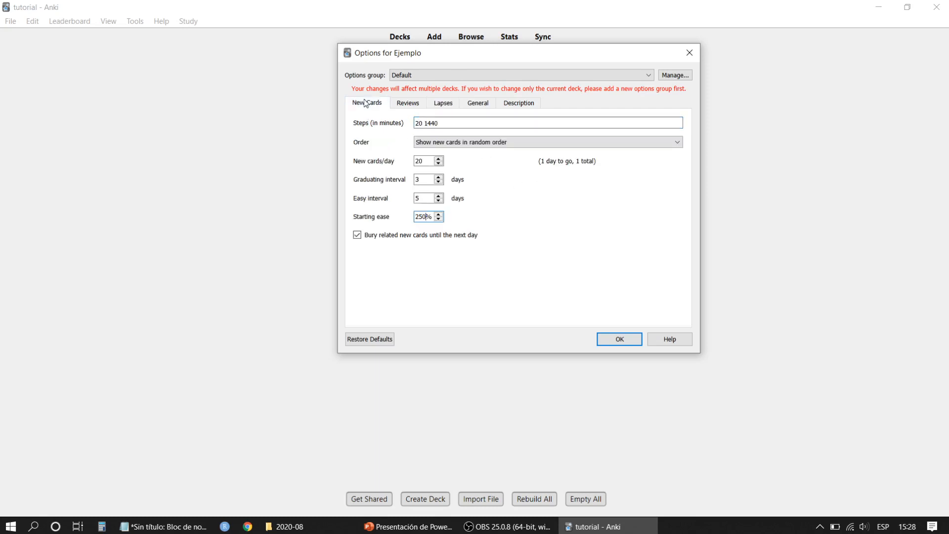
left_click(442, 104)
left_click(436, 123)
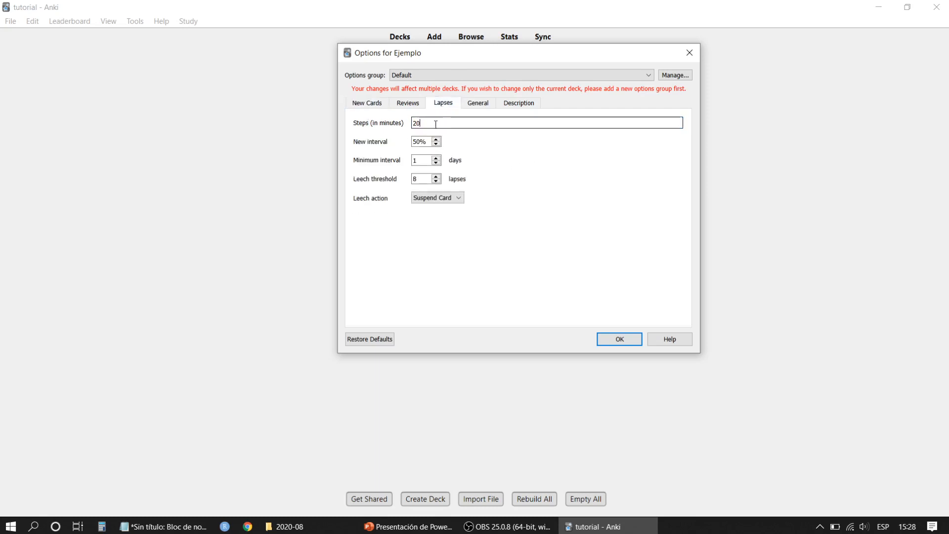
type("140")
key("BackSpace")
type("40")
- Set the minimum interval for lapses to 1 day and the new interval to 20%
double_click(420, 161)
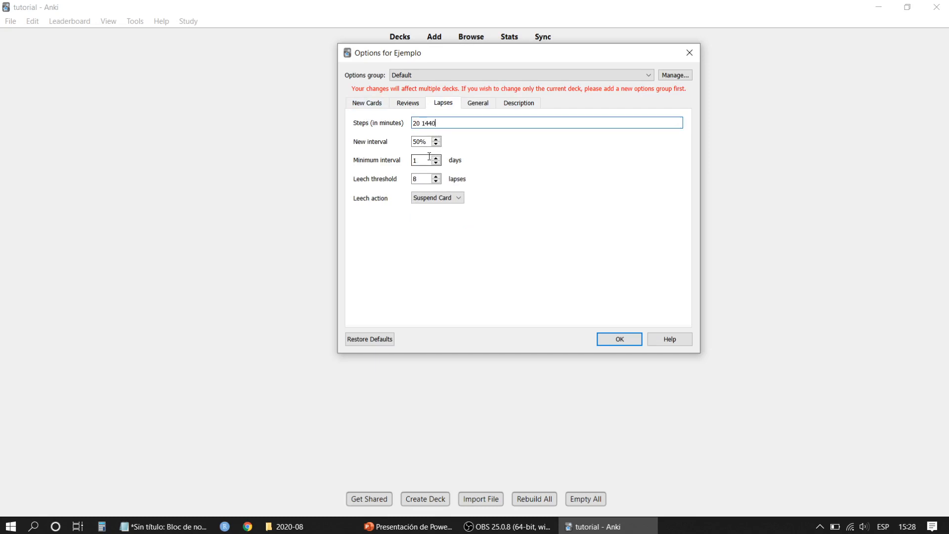
type("20 ")
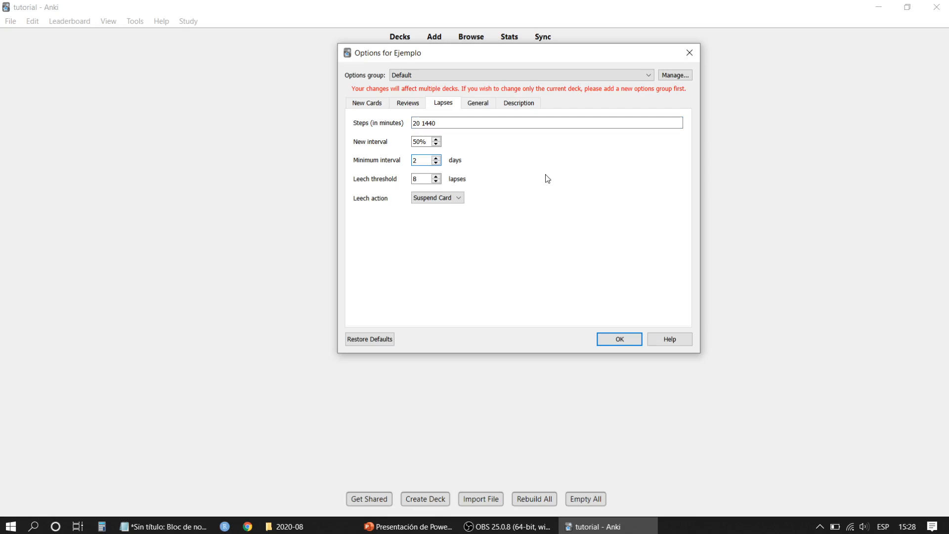
type("1")
double_click(418, 142)
type("0")
key("BackSpace")
type("20")
- Set the leech threshold to 5 lapses and the leech action to Tag Only
double_click(420, 179)
type("5")
left_click(436, 199)
left_click(431, 216)
- Review the general, description, lapse, review and new card settings of the deck
left_click(473, 105)
left_click(515, 101)
left_click(478, 103)
left_click(438, 102)
left_click(405, 102)
left_click(376, 103)
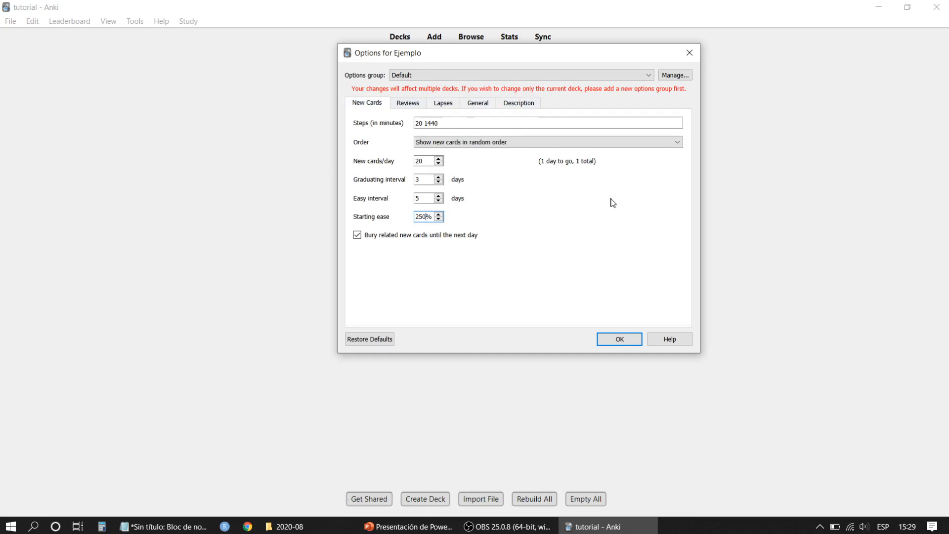